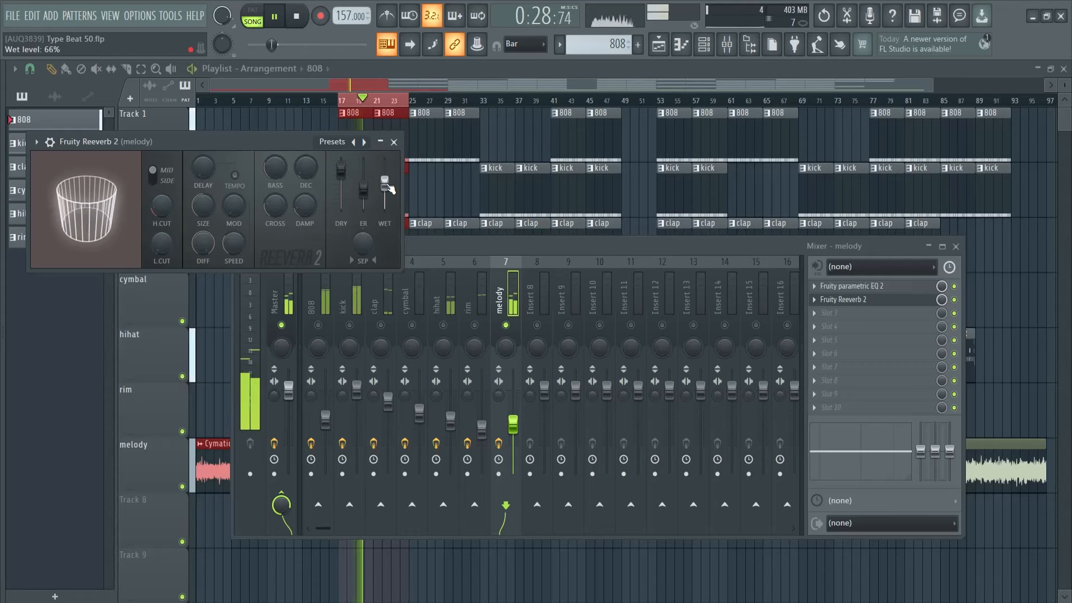
Apply the Large Hall preset to the melody's Fruity Reeverb 2 and lower its mix level to about 37%
click(332, 141)
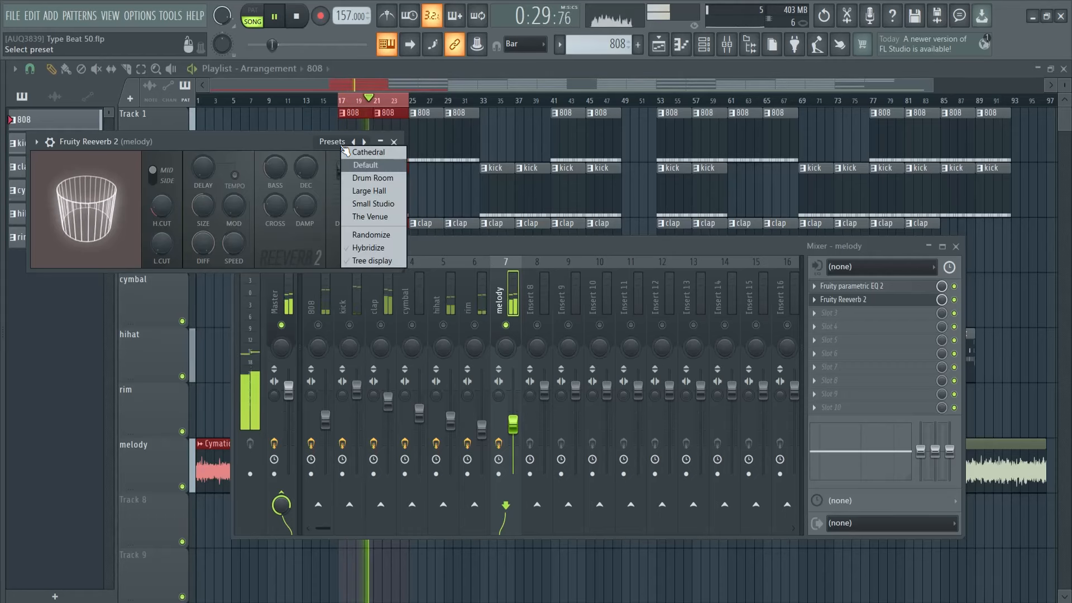
click(353, 194)
click(940, 317)
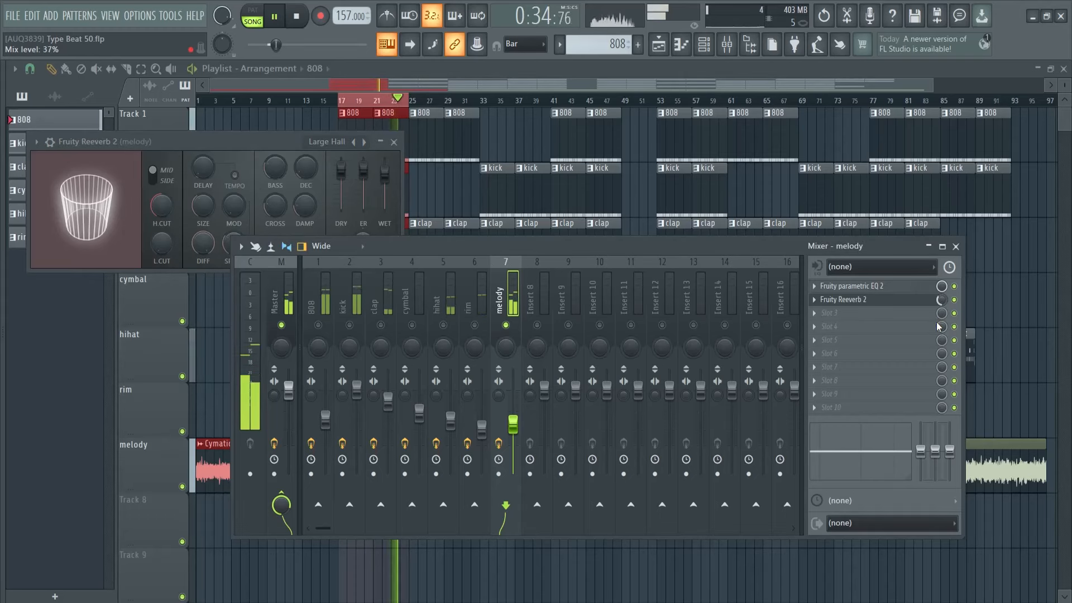
Replay the section with the melody track's effects on and off to compare them, and close its reverb window
key(space)
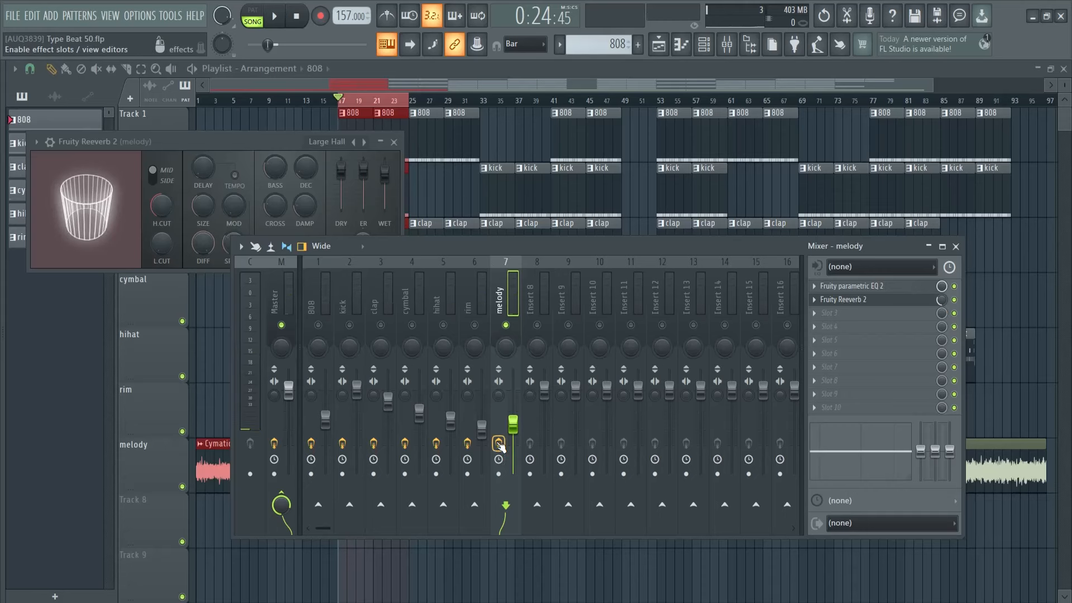
key(space)
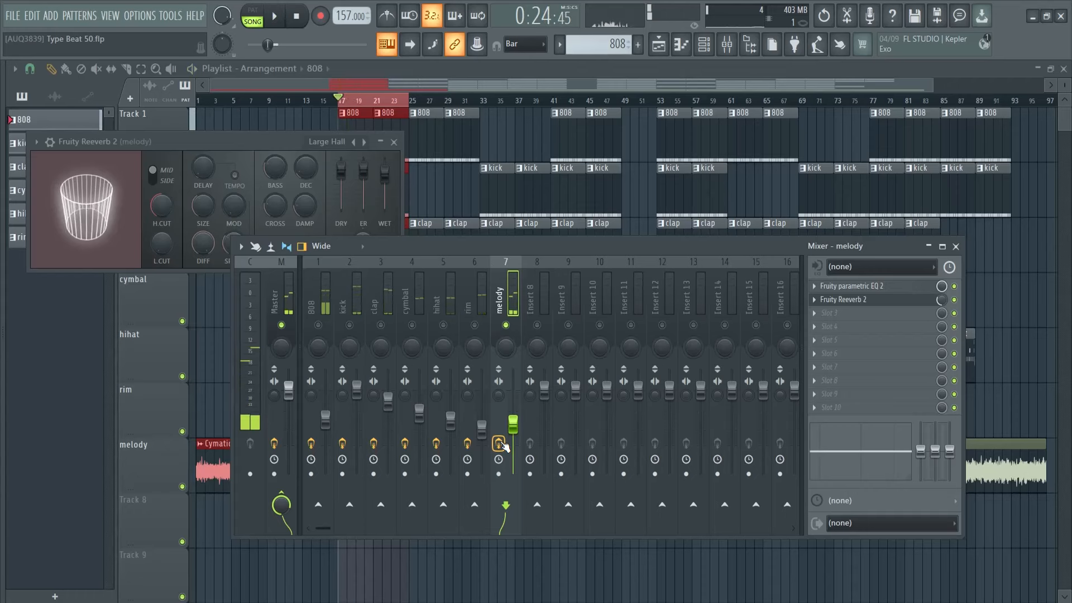
click(499, 443)
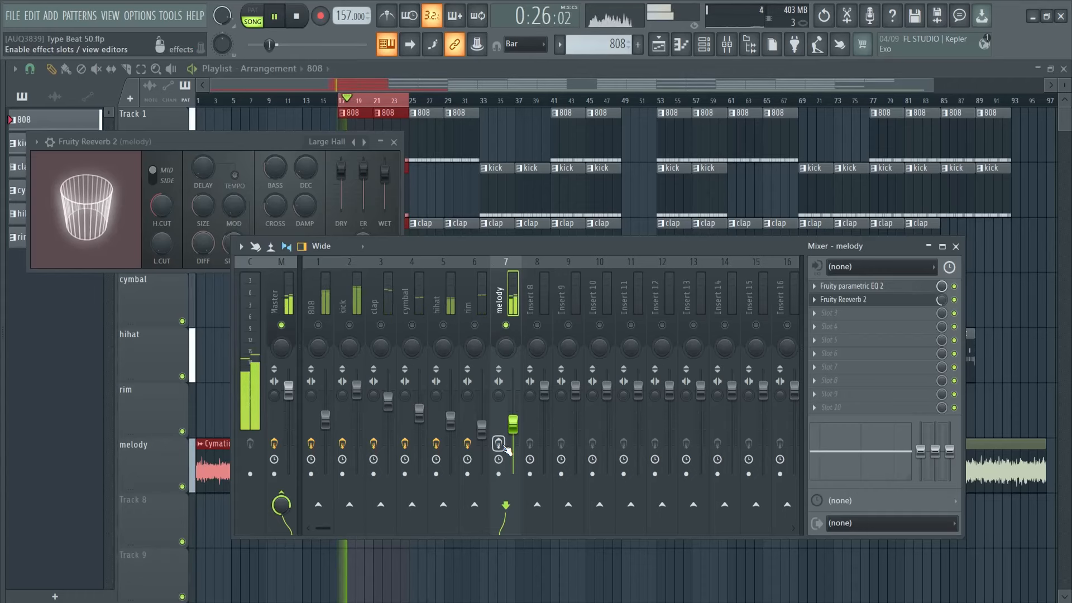
key(space)
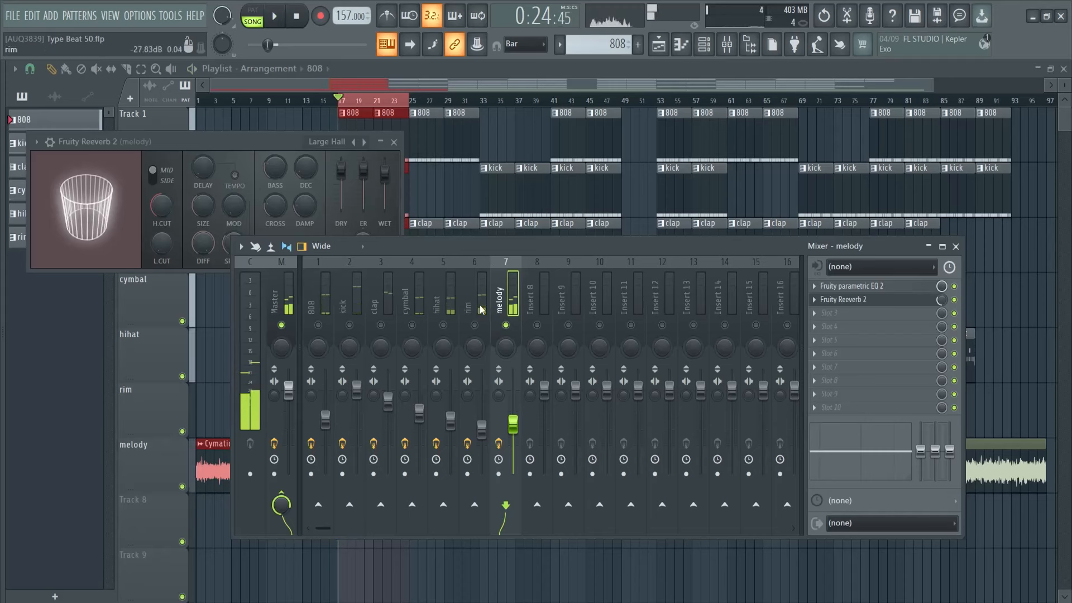
click(441, 302)
click(394, 142)
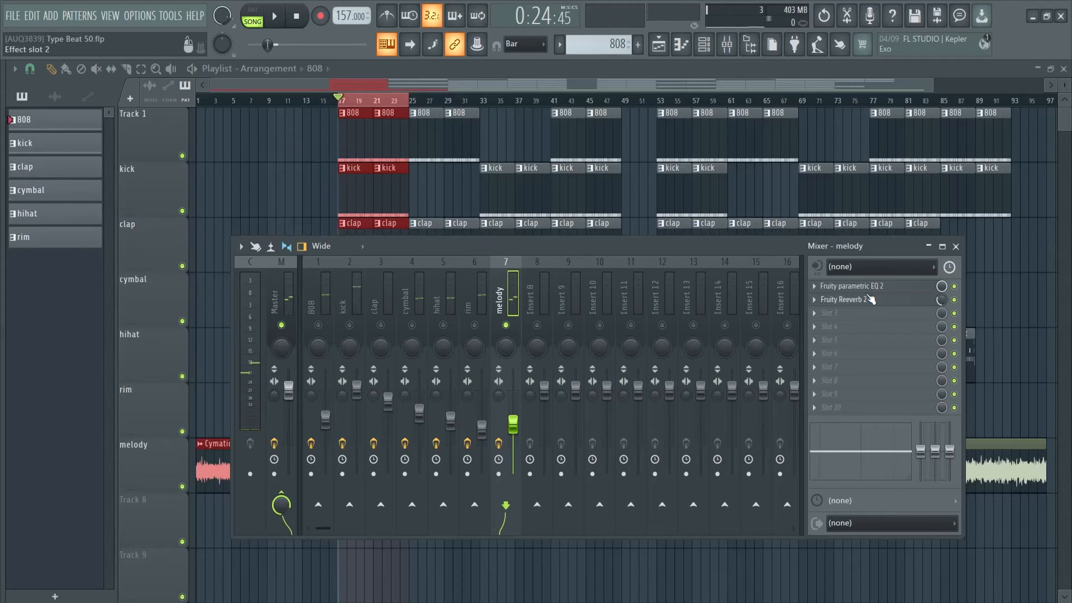
Add Fruity Reeverb 2 to the hihat track's second effect slot and adjust its wet and mix levels during playback
click(453, 293)
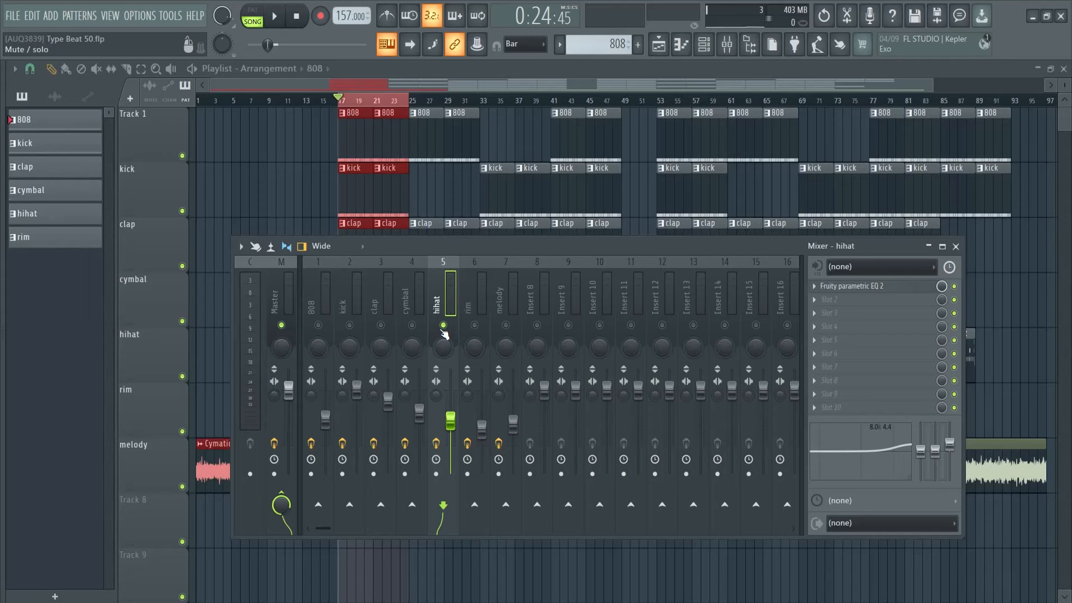
click(843, 300)
click(637, 520)
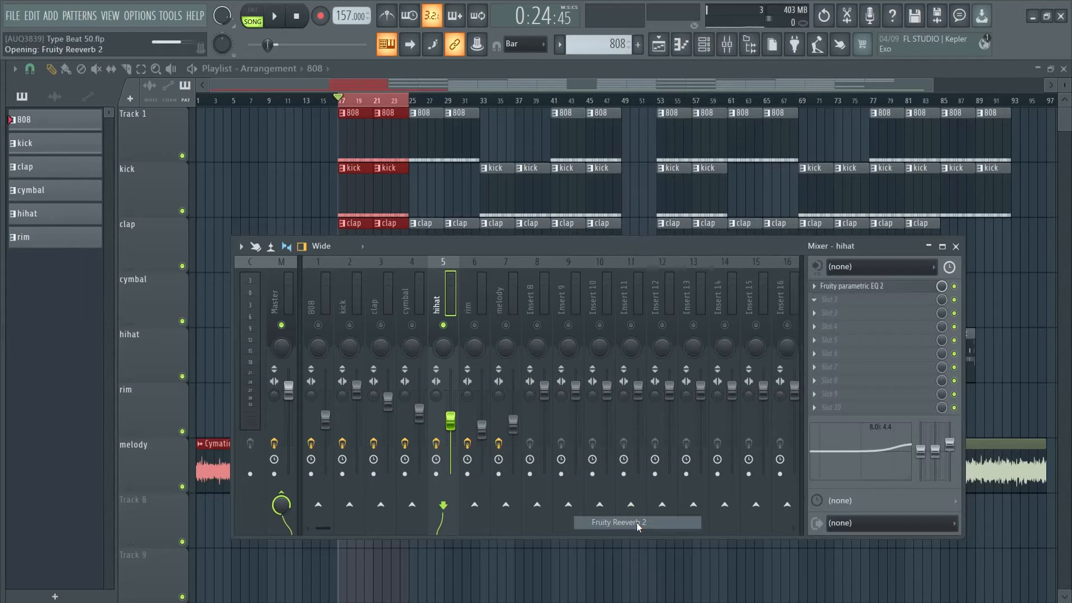
key(space)
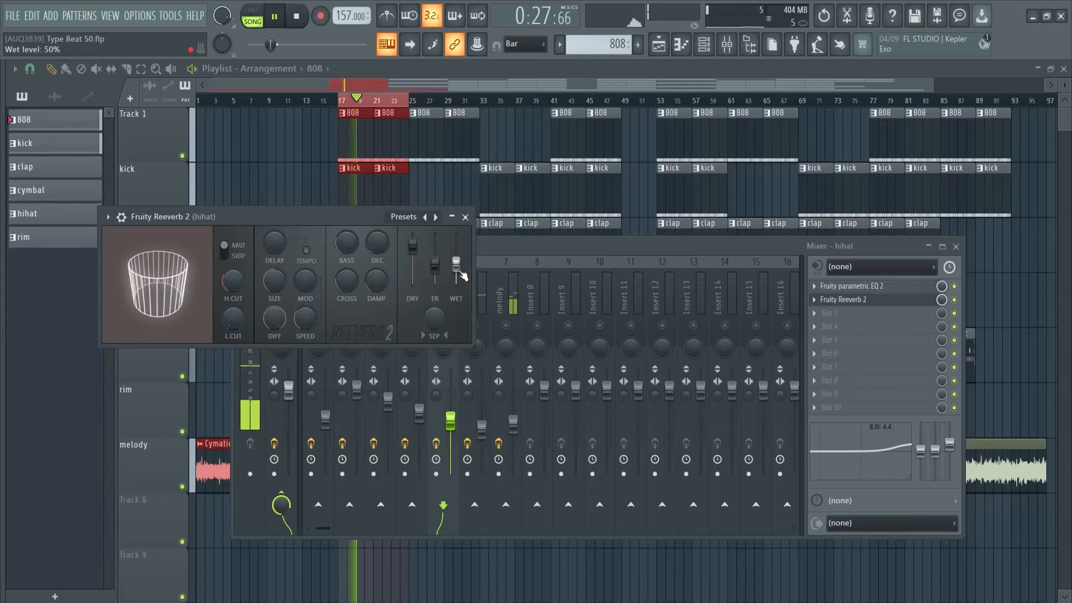
mouse_move(456, 261)
mouse_down()
mouse_move(463, 252)
mouse_move(461, 266)
mouse_up()
drag(942, 301, 931, 353)
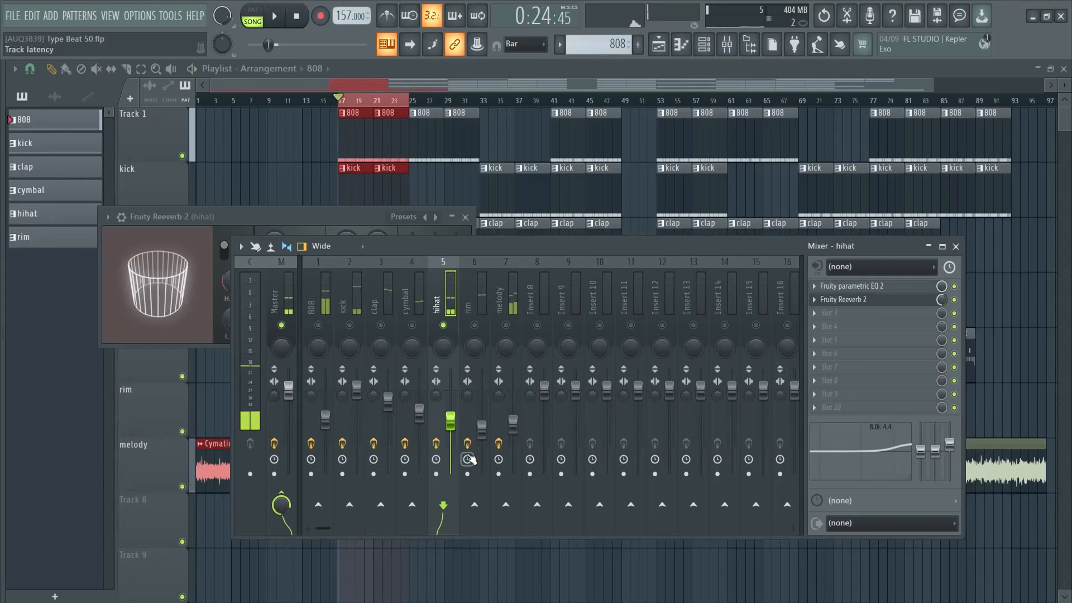
Compare the hihat track with its effects bypassed and enabled, and stop playback
click(436, 445)
click(439, 447)
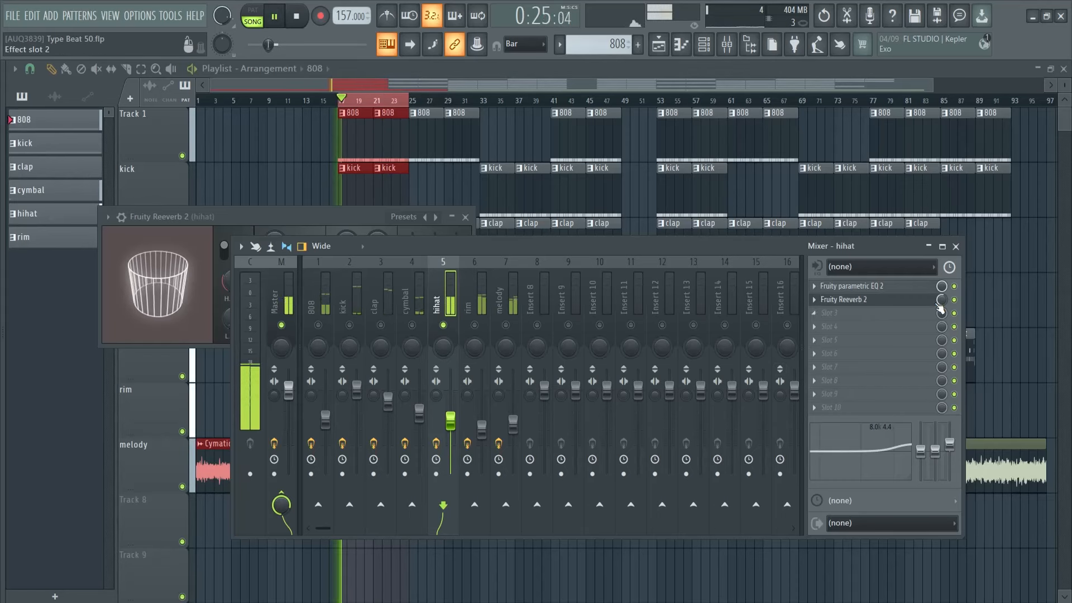
key(space)
Close the hihat's reverb window, solo the clap track in the mixer and start playback
click(389, 297)
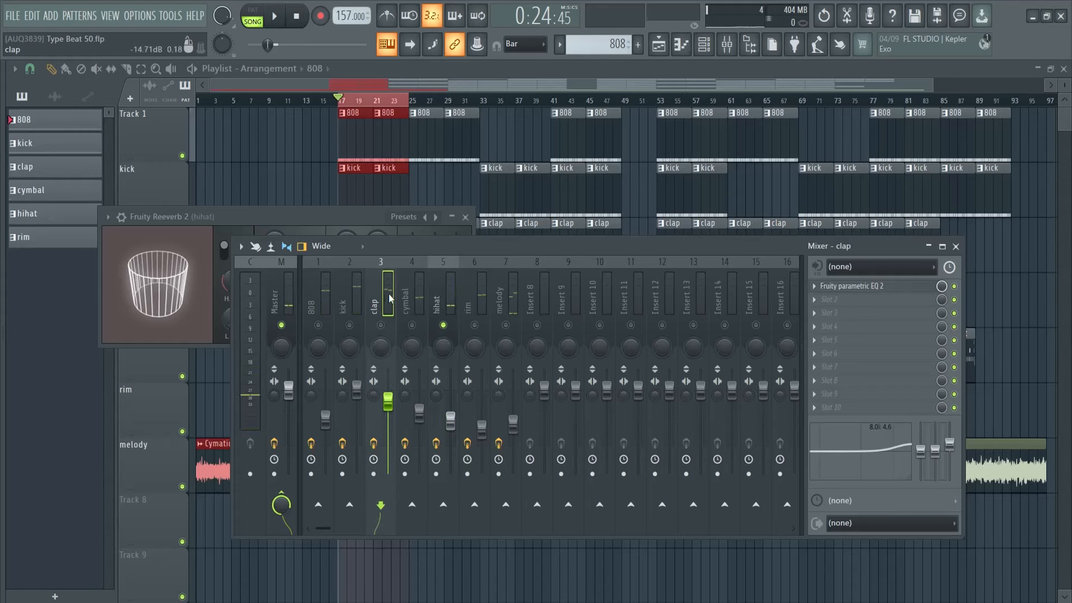
click(467, 218)
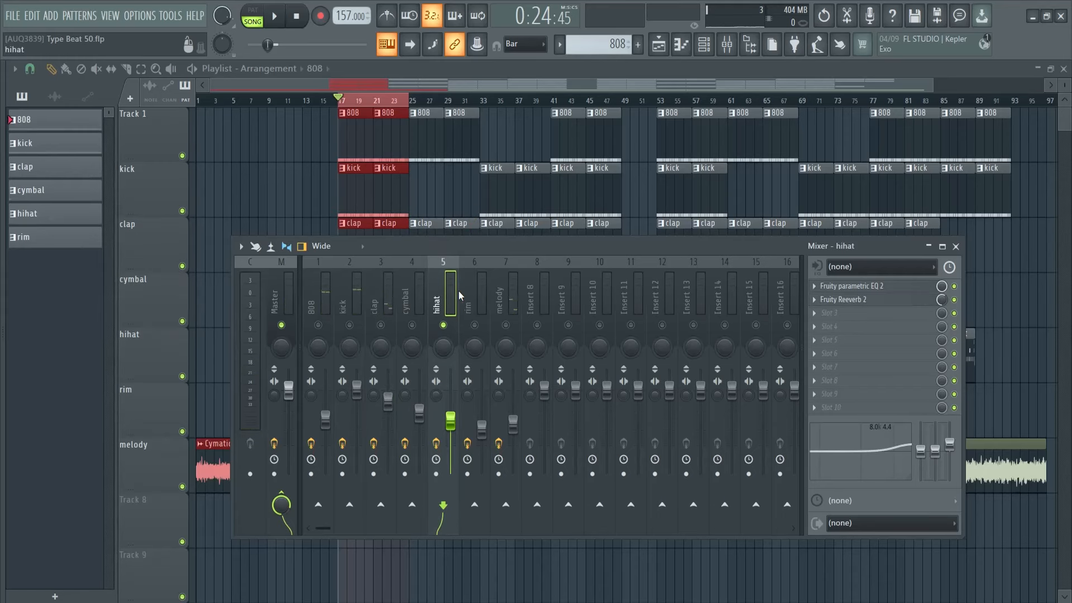
click(375, 302)
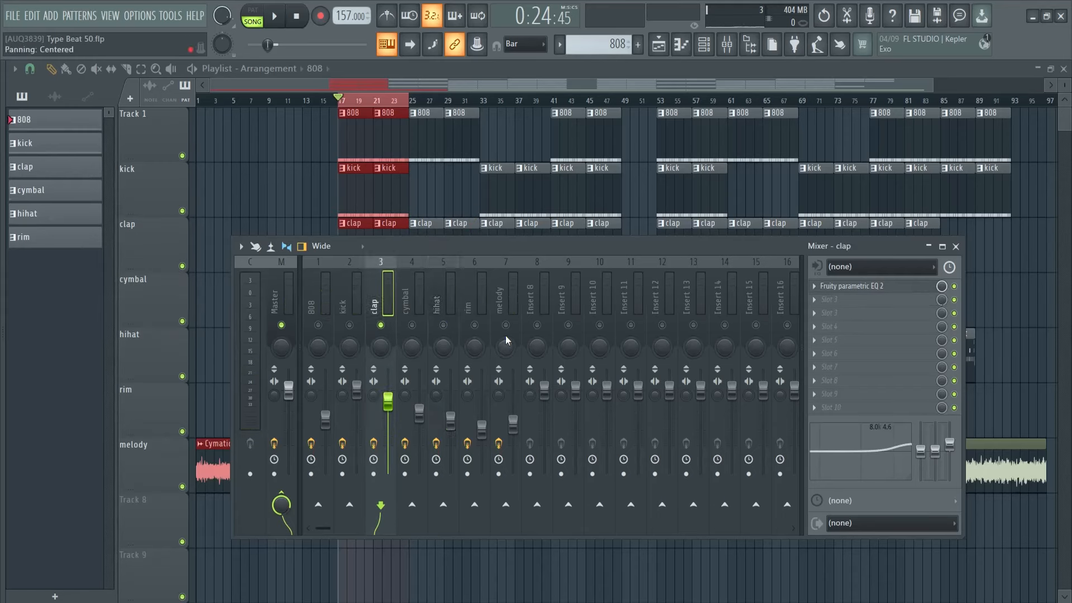
key(space)
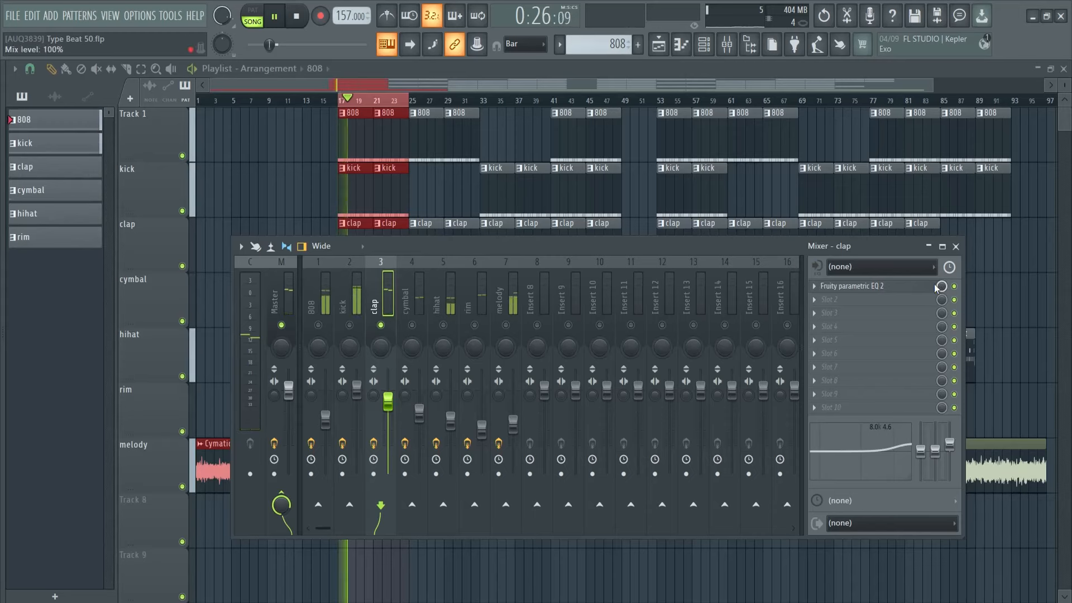
click(838, 300)
click(661, 482)
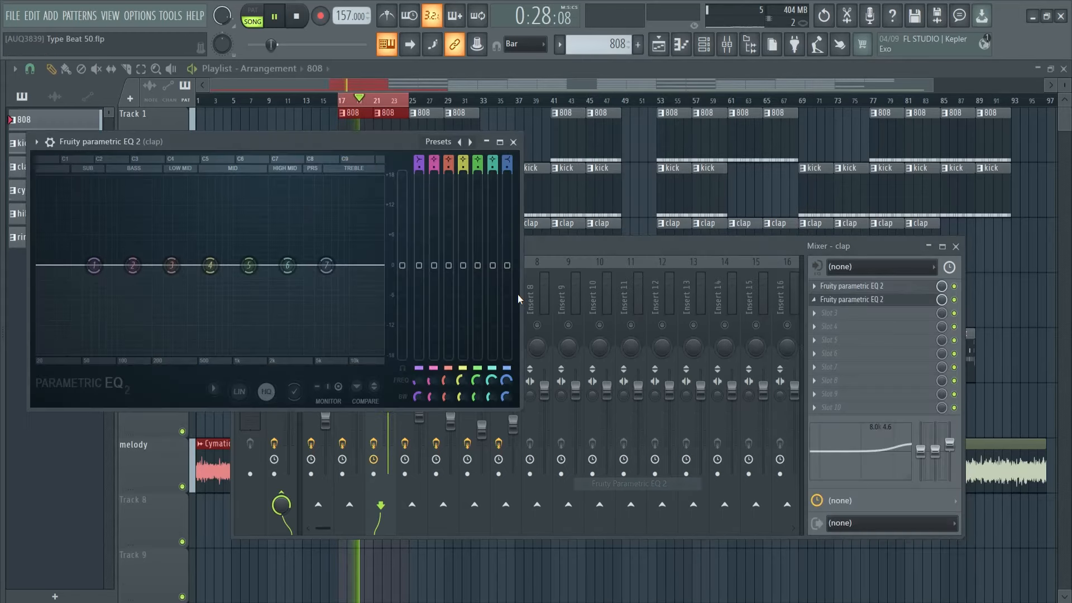
key(space)
click(513, 142)
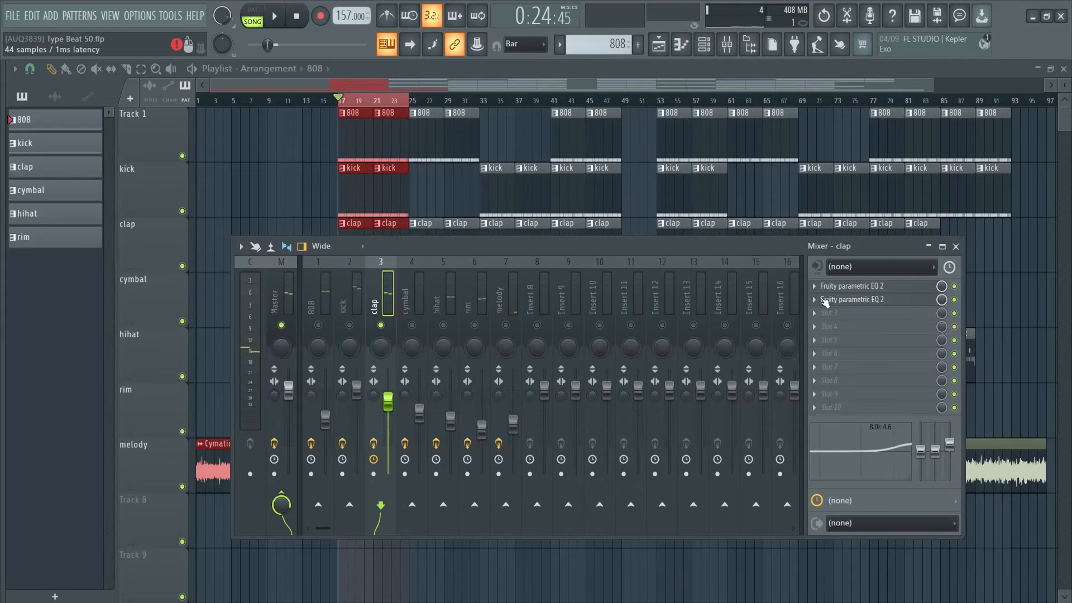
Load Fruity Reeverb 2 into the clap track's second effect slot and apply the Cathedral preset
click(826, 302)
mouse_move(838, 268)
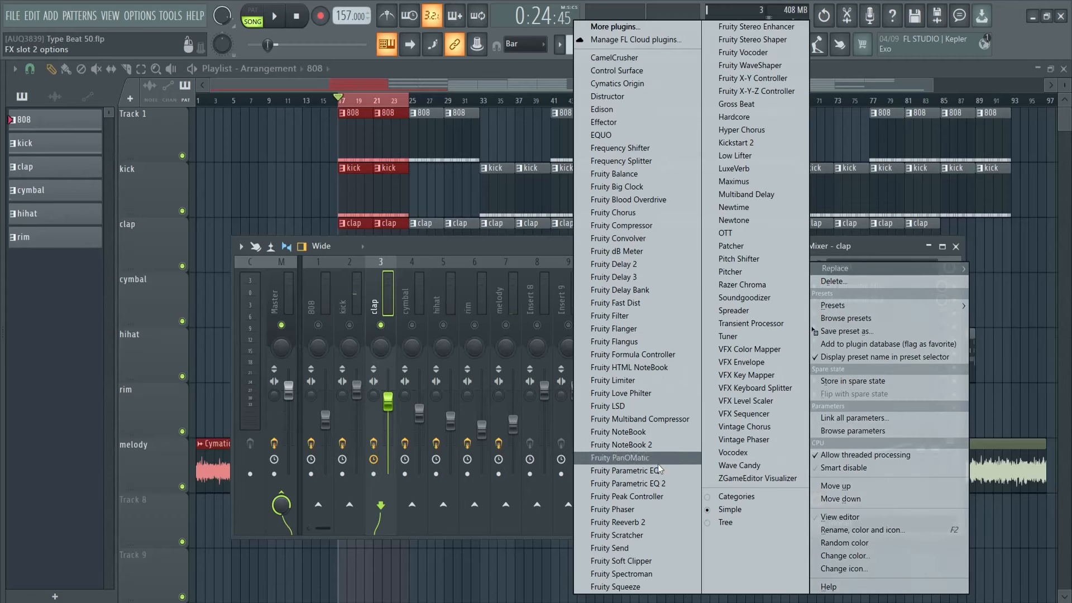
click(643, 522)
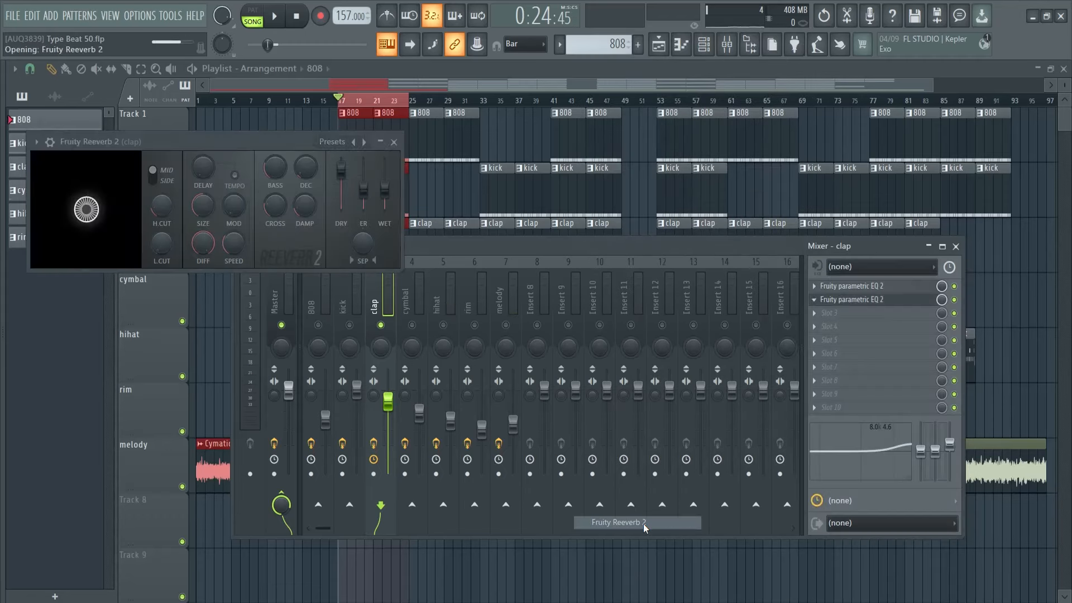
click(335, 142)
click(374, 159)
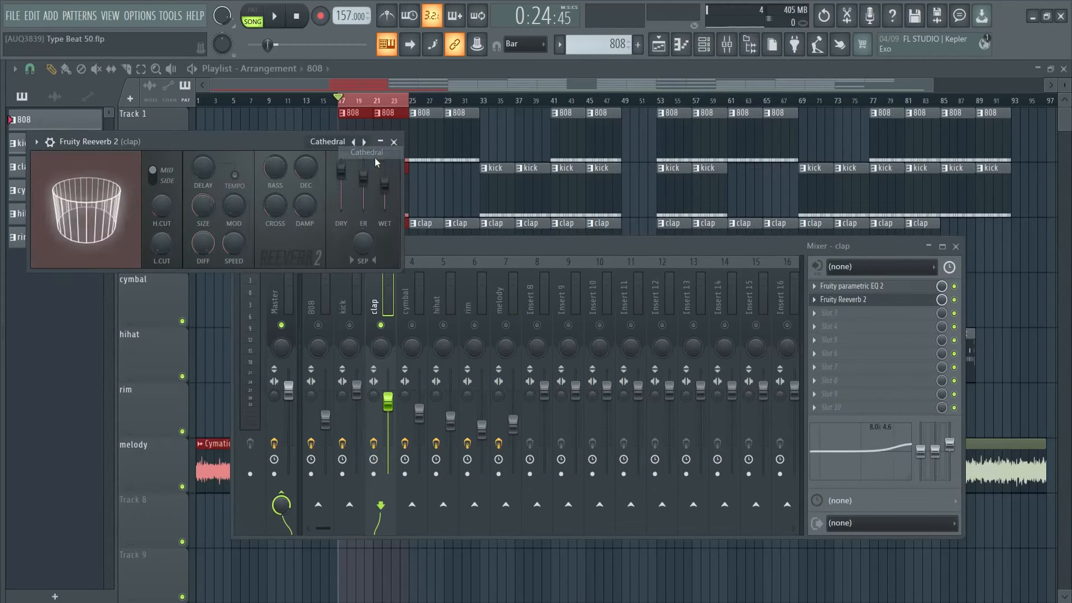
Adjust the clap reverb's dry and wet levels by ear and lower its mix level during playback
key(space)
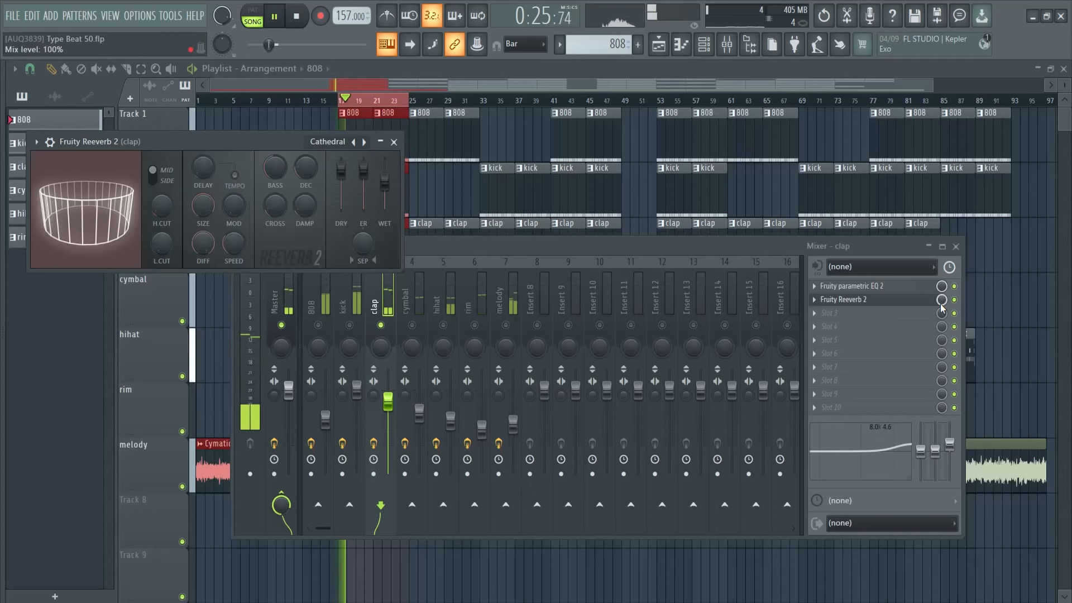
key(space)
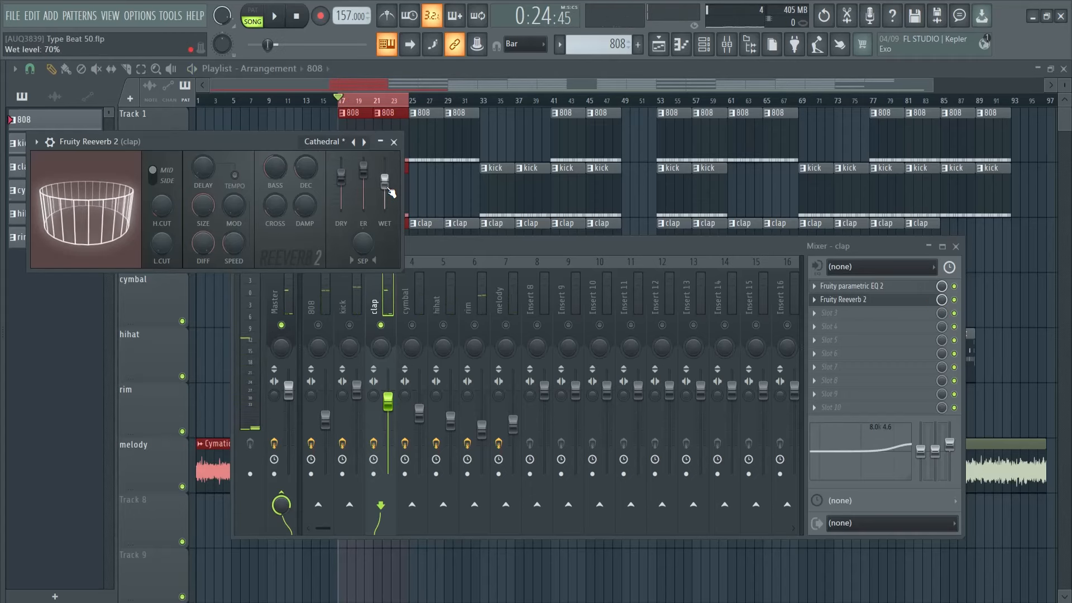
key(space)
click(942, 304)
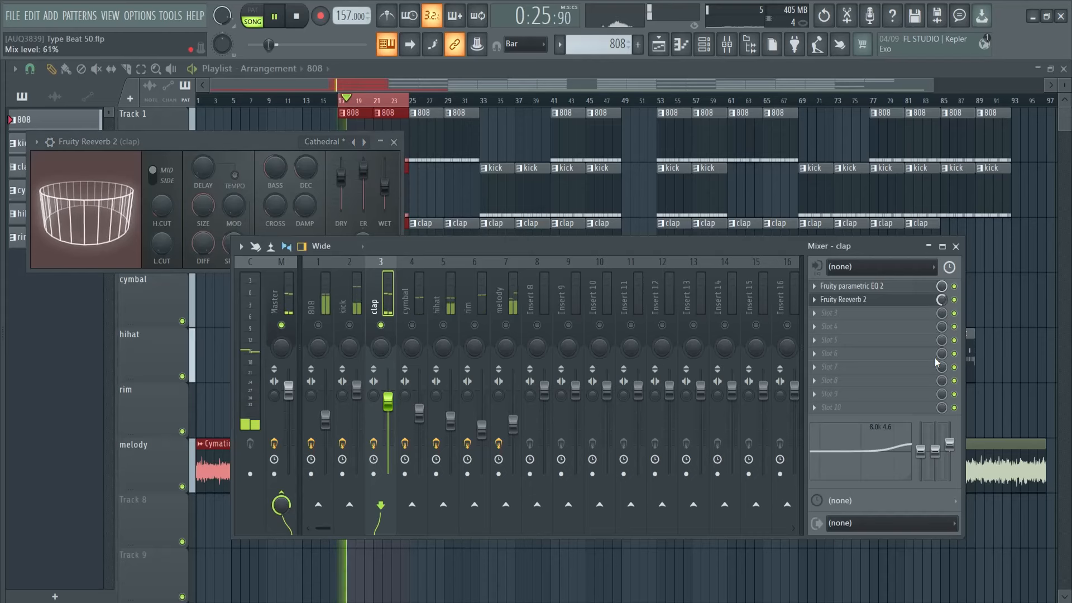
drag(941, 304, 938, 328)
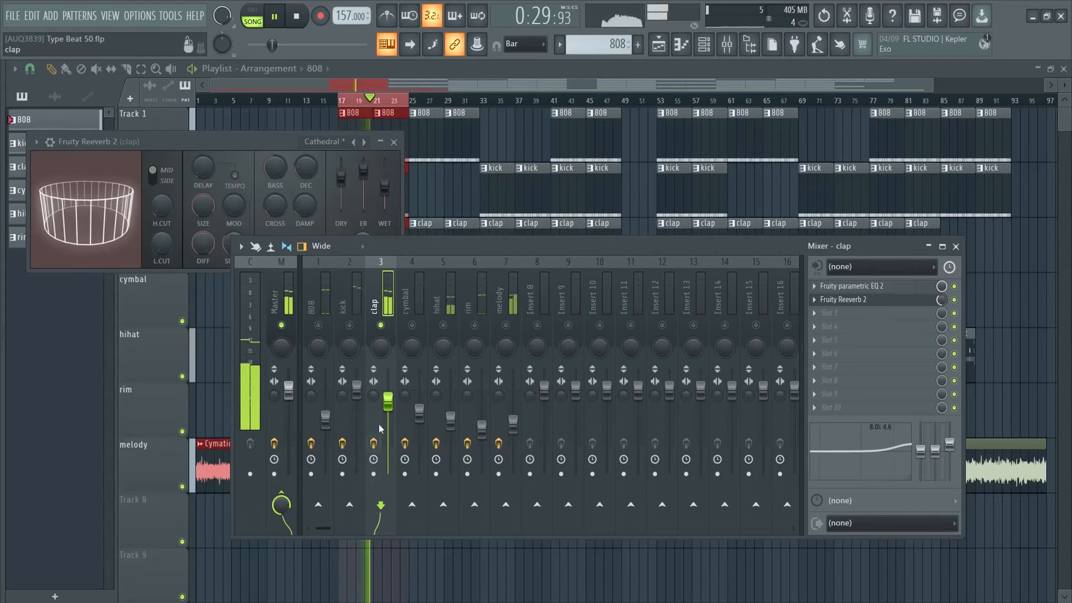
Turn off the clap track's effects and replay the section to compare the clap with and without reverb
key(space)
key(space)
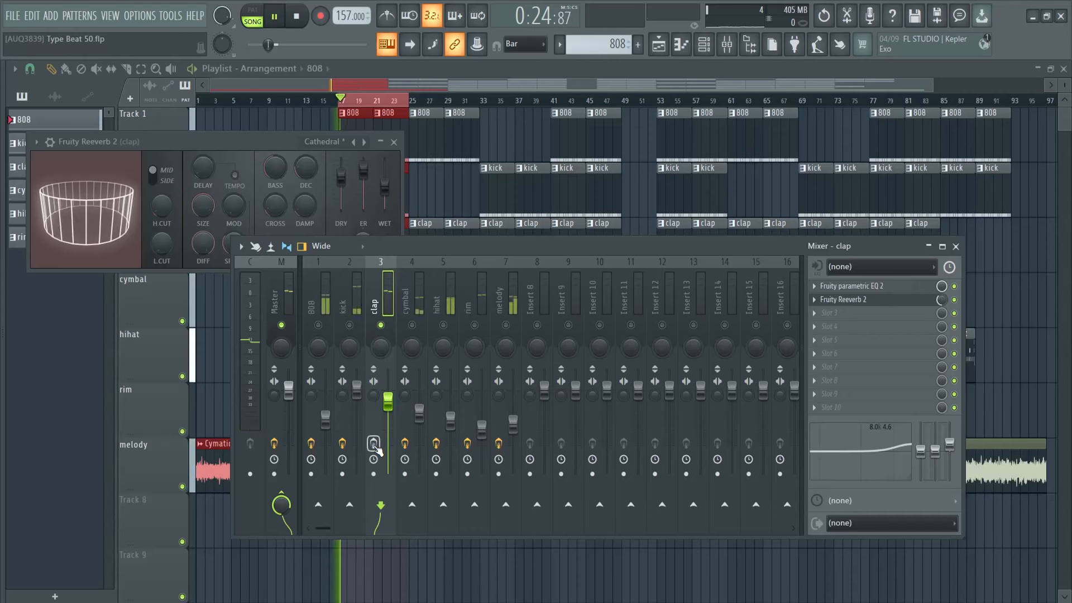
key(space)
key(space)
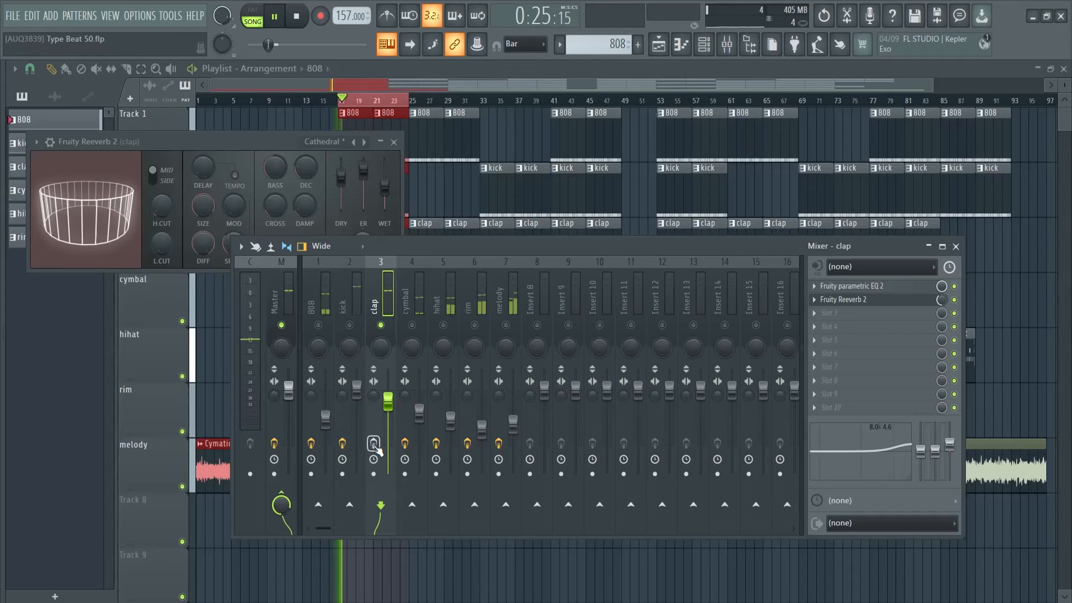
key(space)
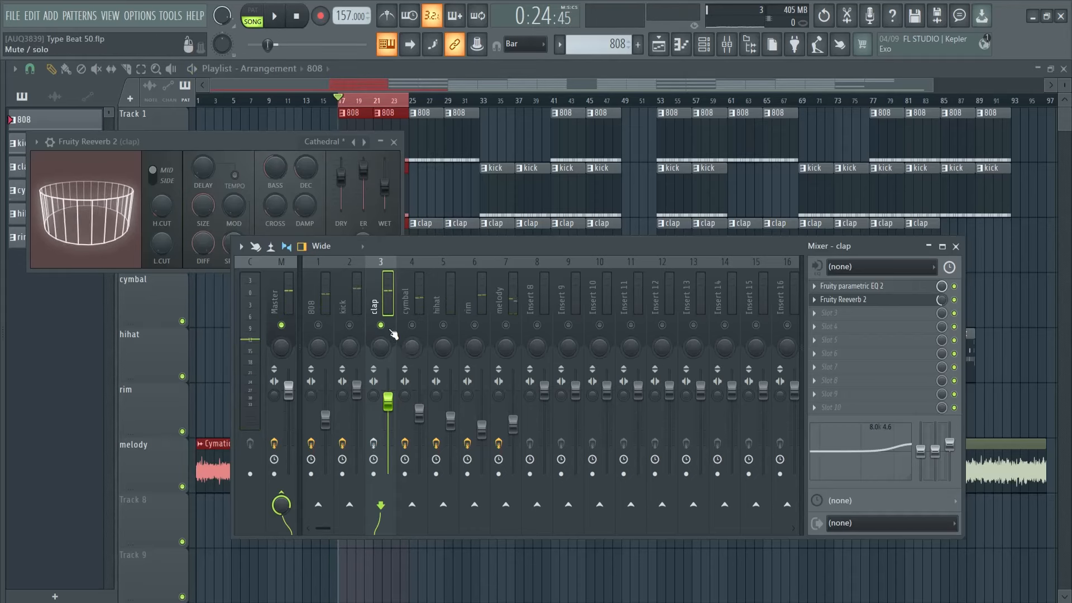
Play the full mix with all tracks unmuted and undo the last tweak of the clap reverb's mix level
key(space)
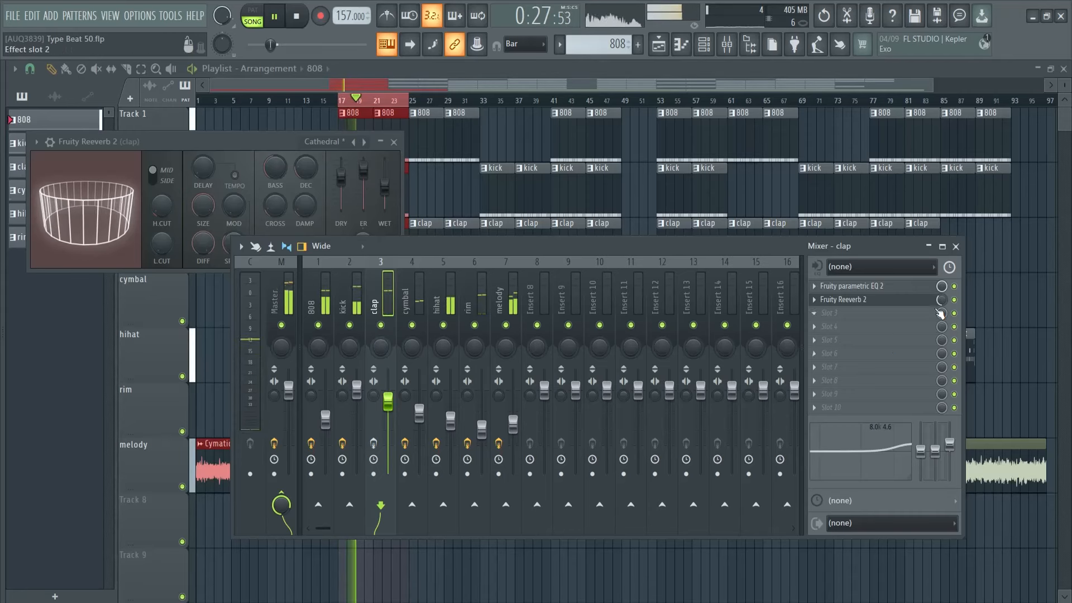
key(ctrl+z)
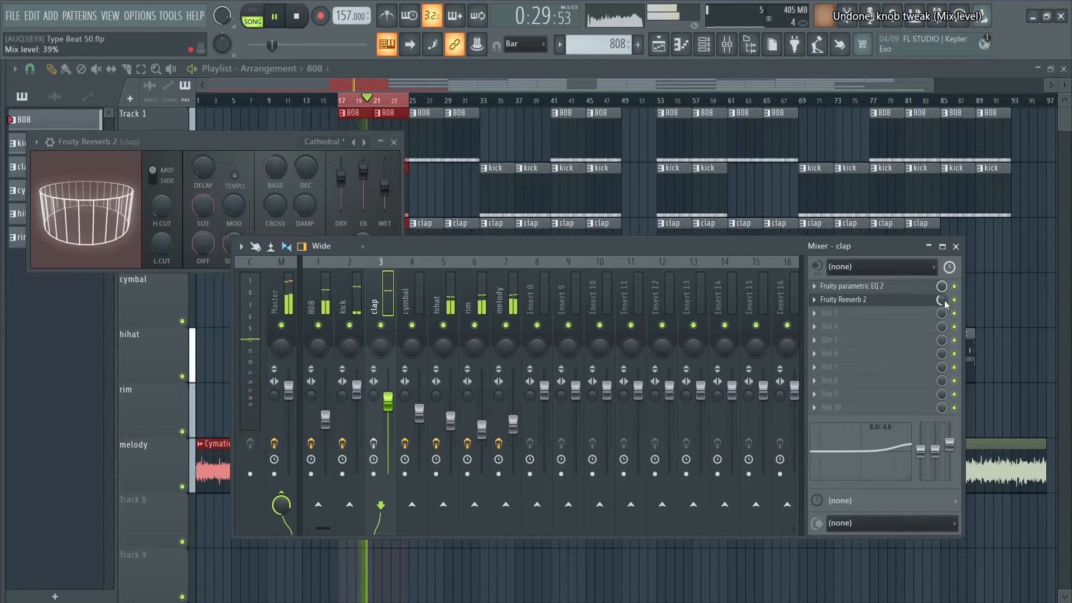
key(space)
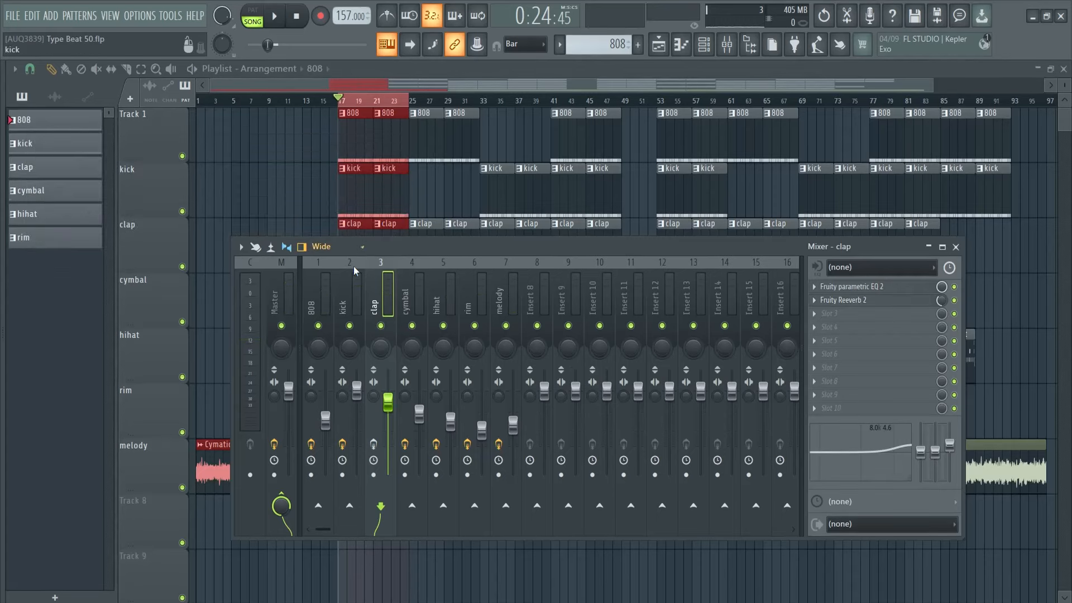
Add Fruity Fast Dist to the 808 track's second effect slot
click(319, 287)
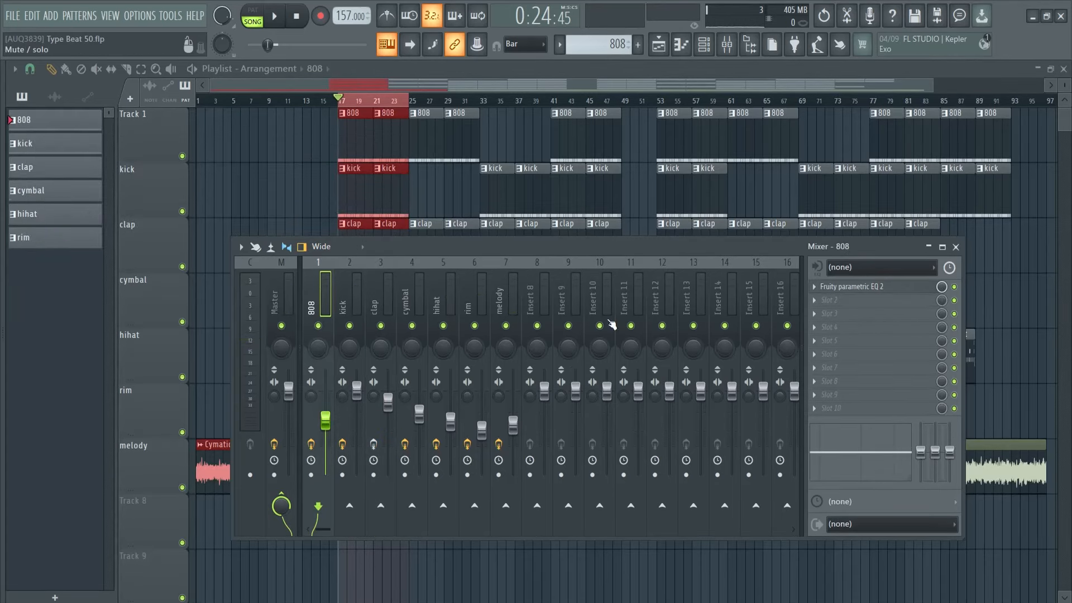
click(844, 305)
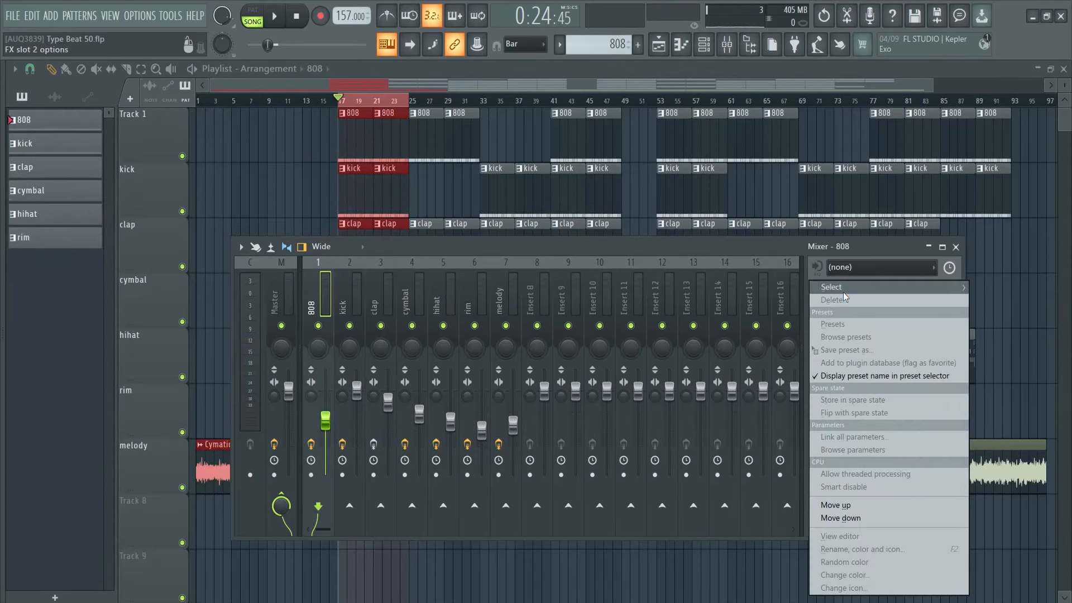
mouse_move(843, 291)
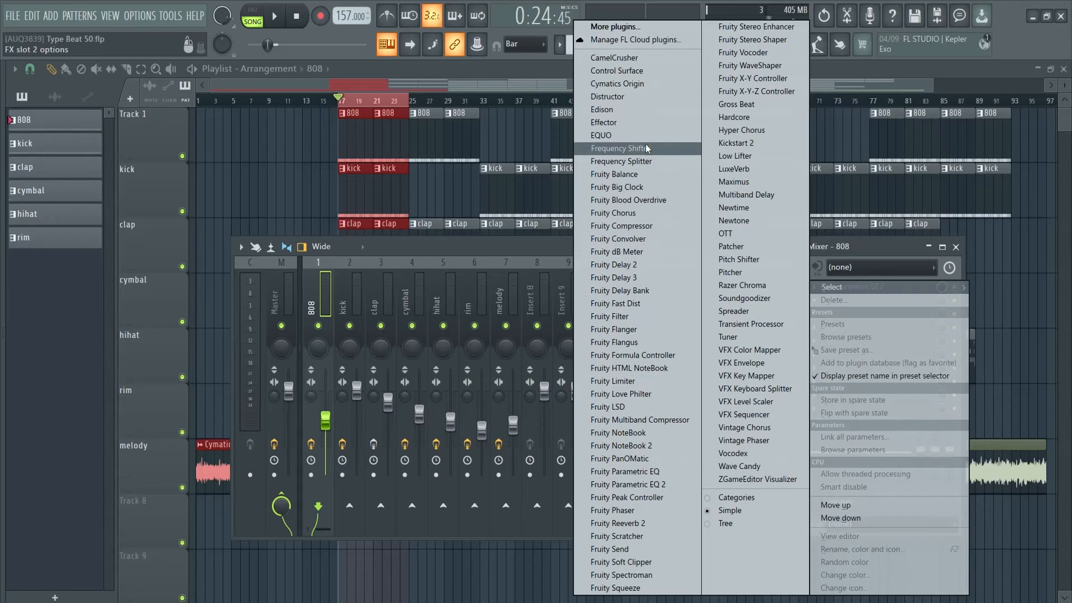
click(610, 304)
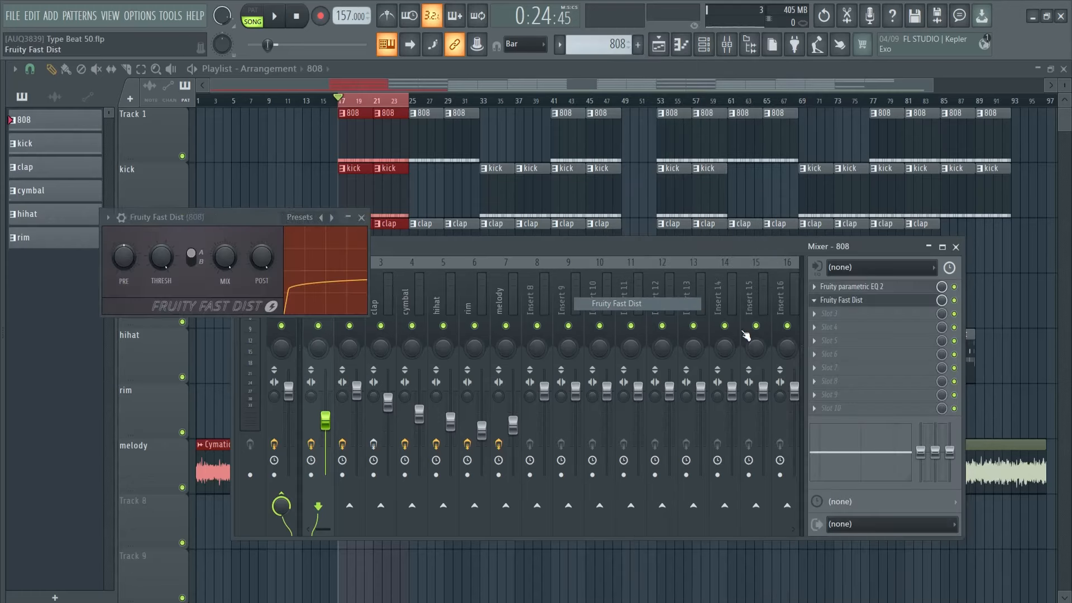
Solo the 808 and play it with Fruity Fast Dist bypassed and re-enabled to compare the sound
click(955, 302)
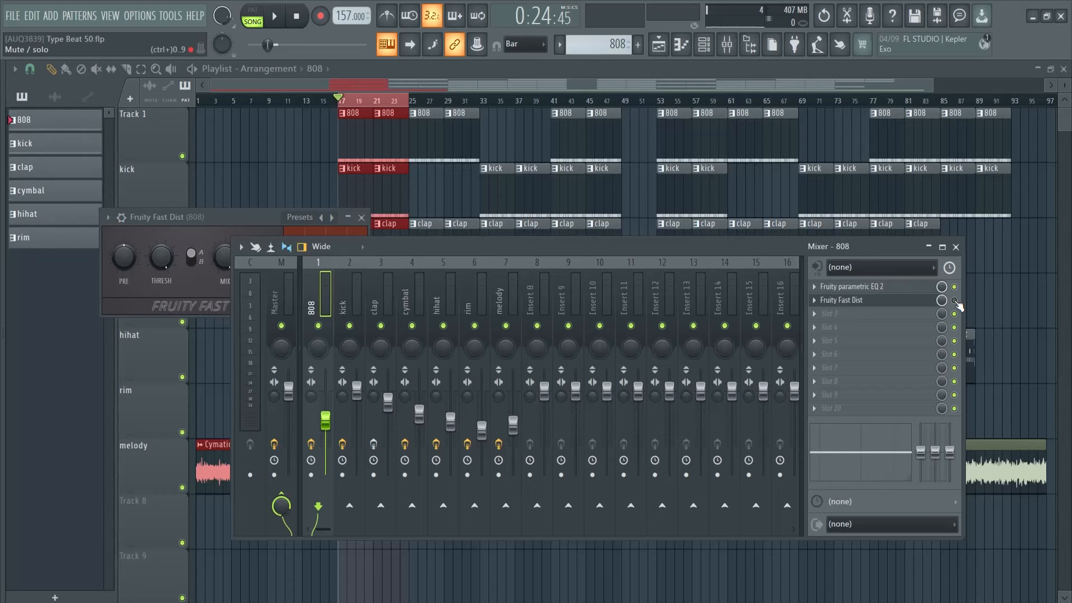
key(space)
drag(557, 240, 558, 279)
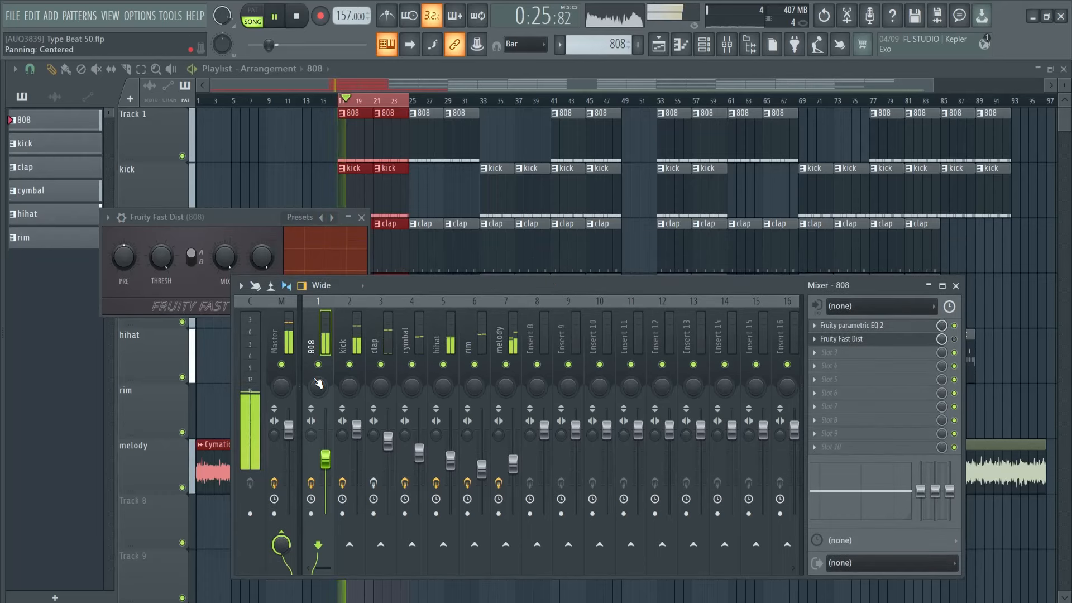
drag(258, 219, 320, 153)
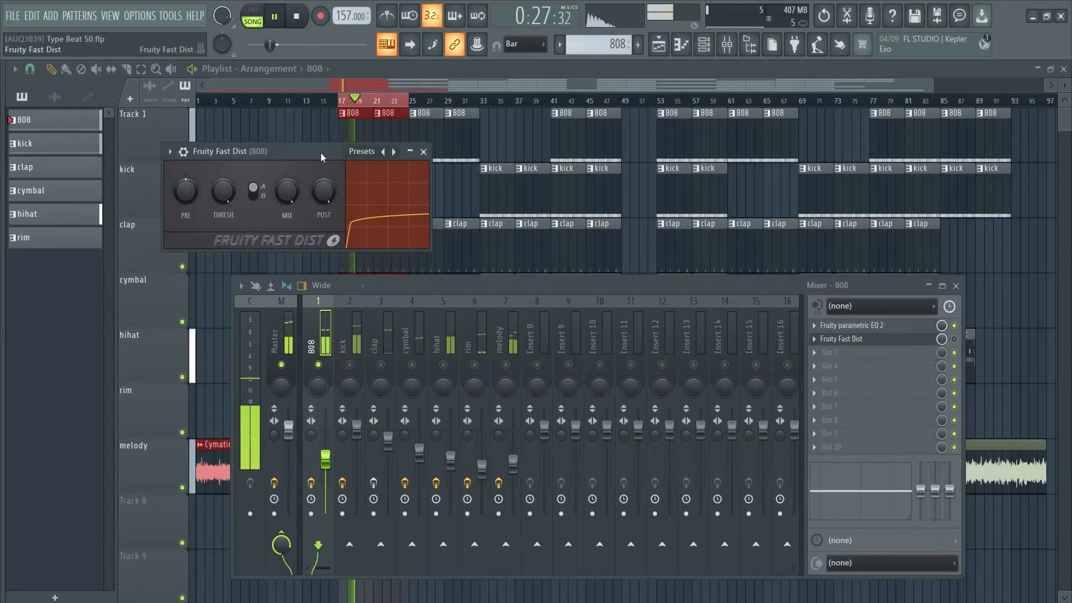
click(953, 341)
key(space)
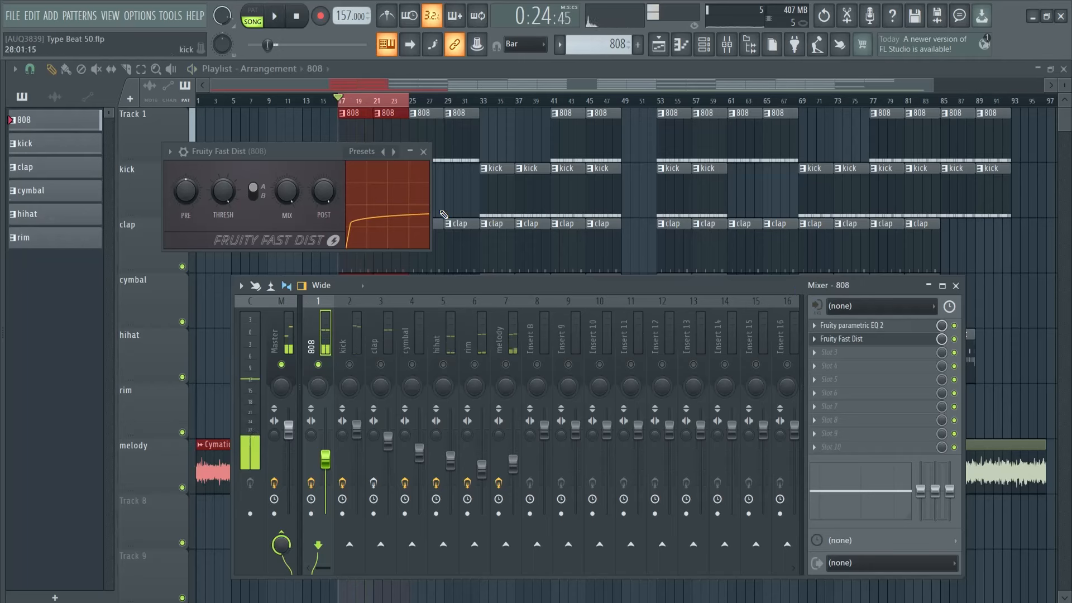
Load The Heat preset in the 808's Fruity Fast Dist and lower its mix level to about 19% during playback
click(368, 154)
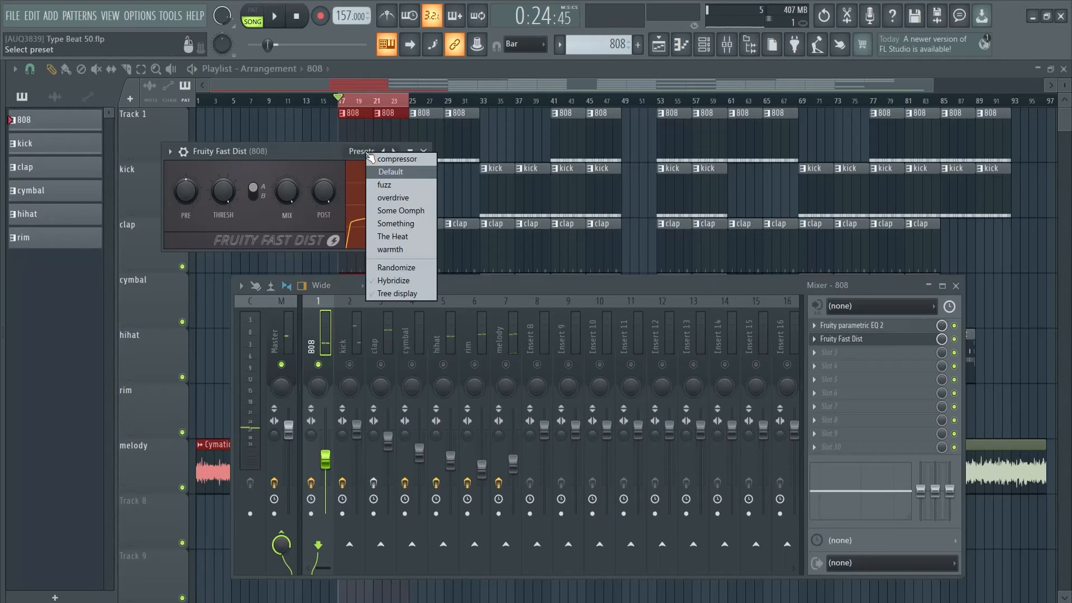
click(413, 237)
key(space)
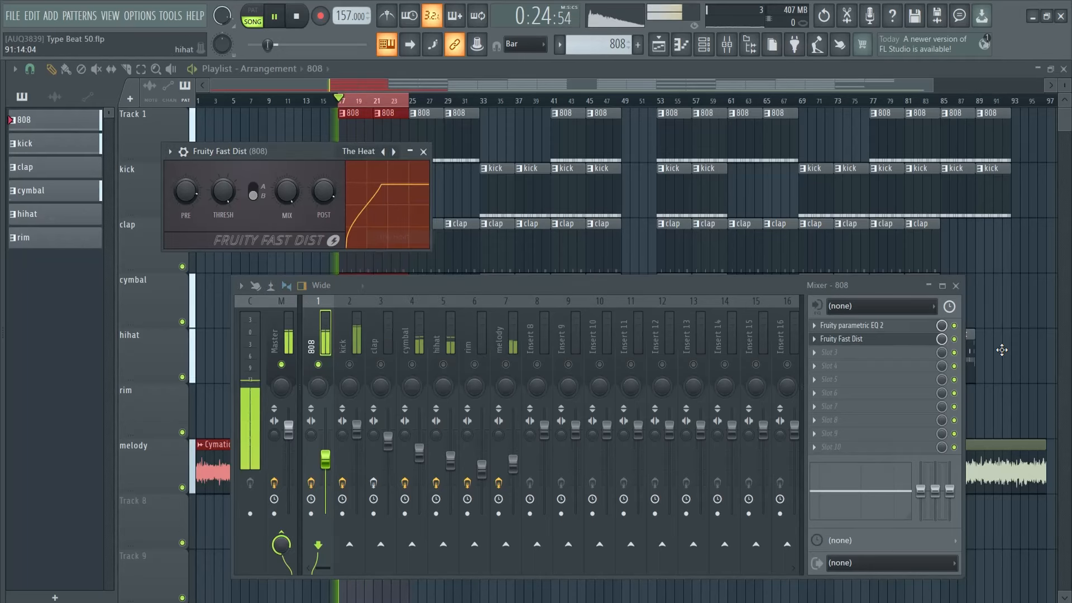
click(955, 340)
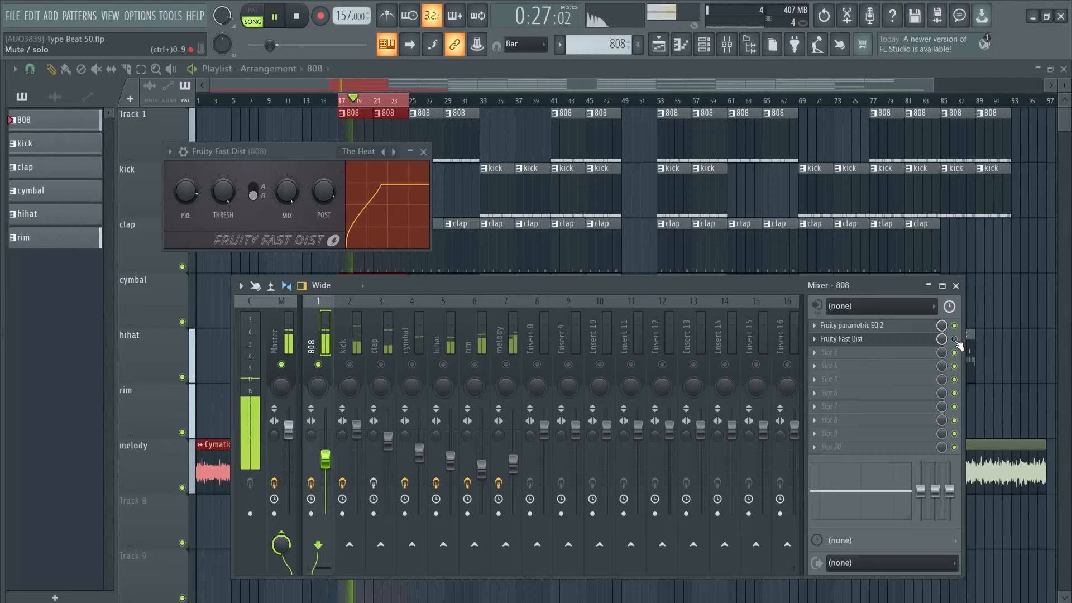
drag(942, 339, 937, 419)
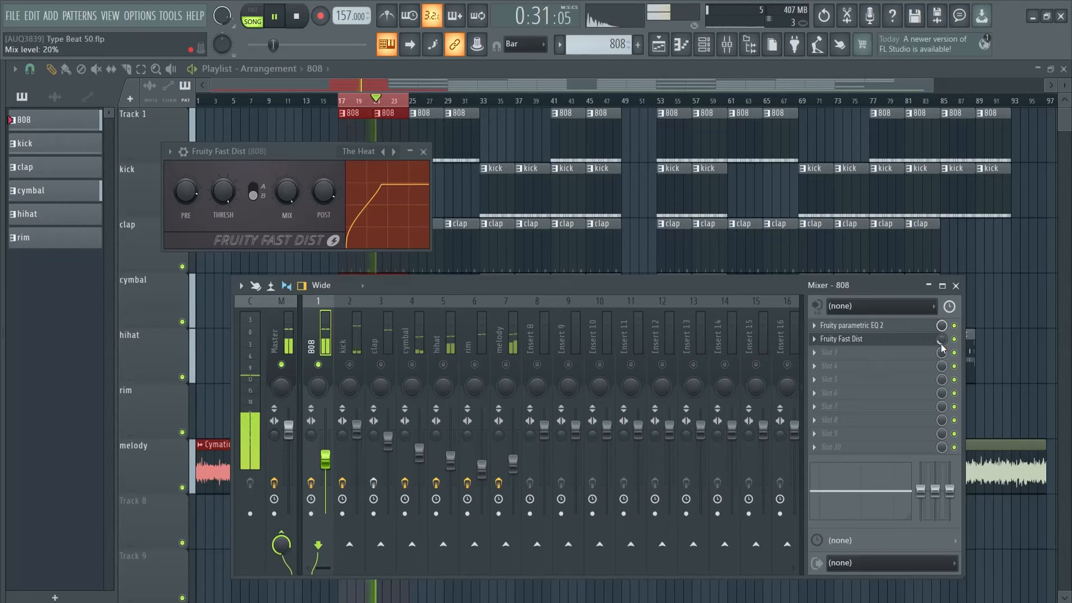
key(space)
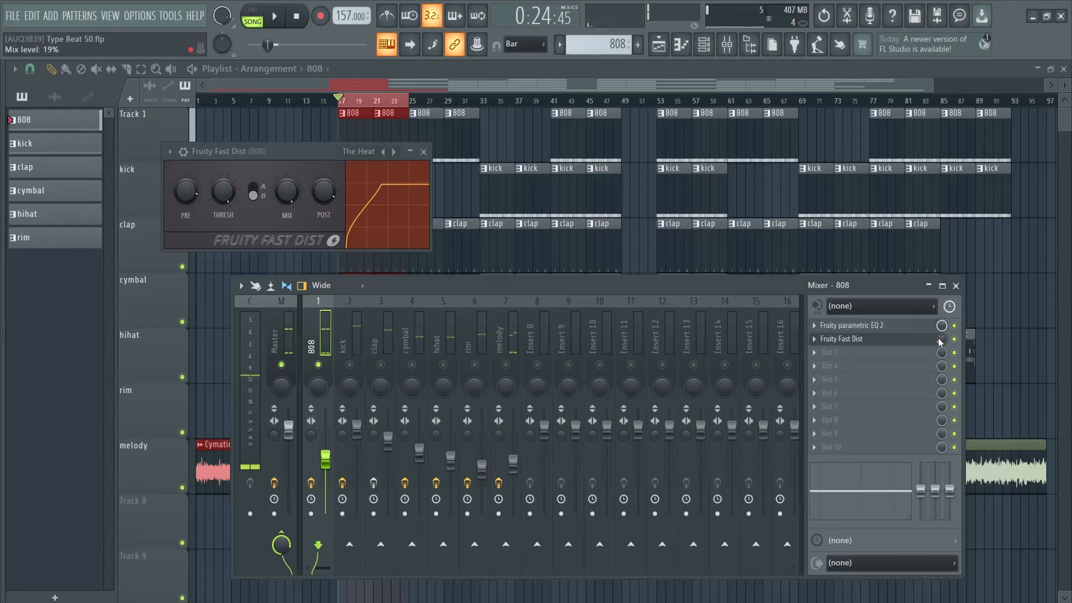
Play the 808 with all its track effects turned off and back on to compare
click(311, 483)
key(space)
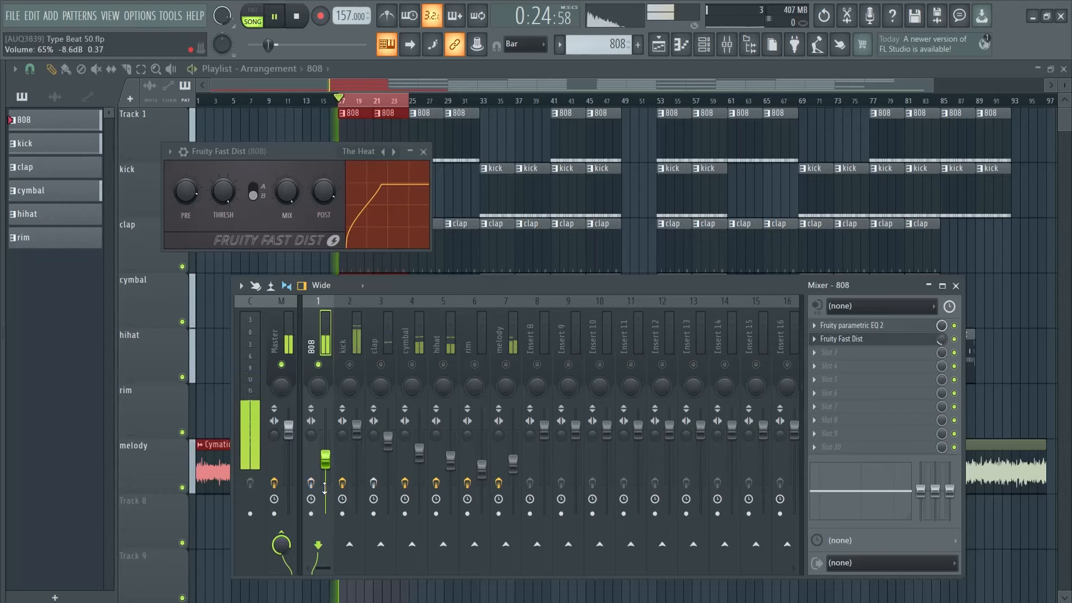
click(311, 484)
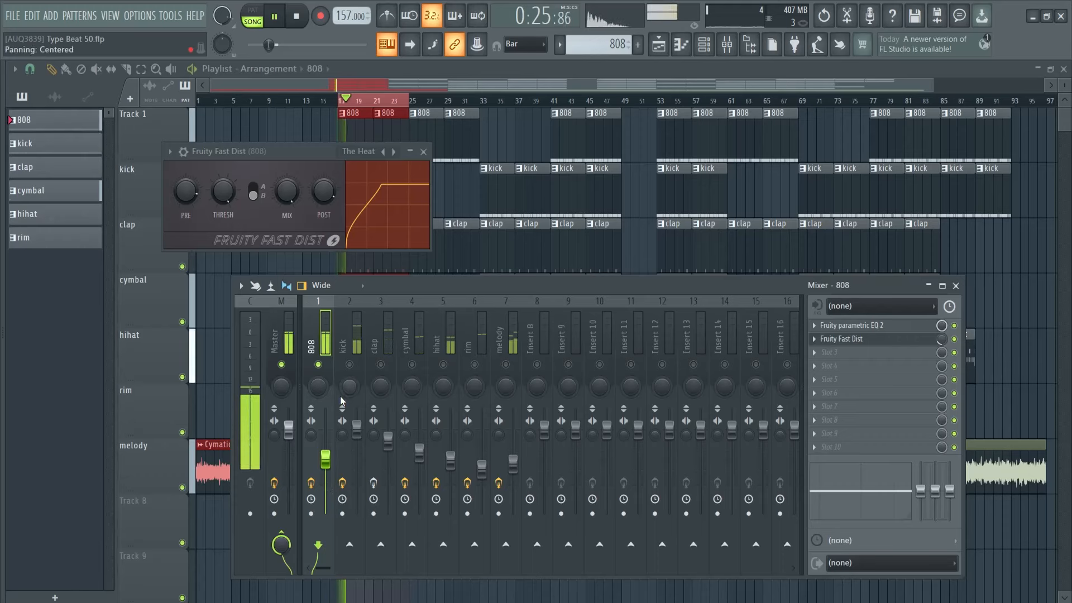
key(space)
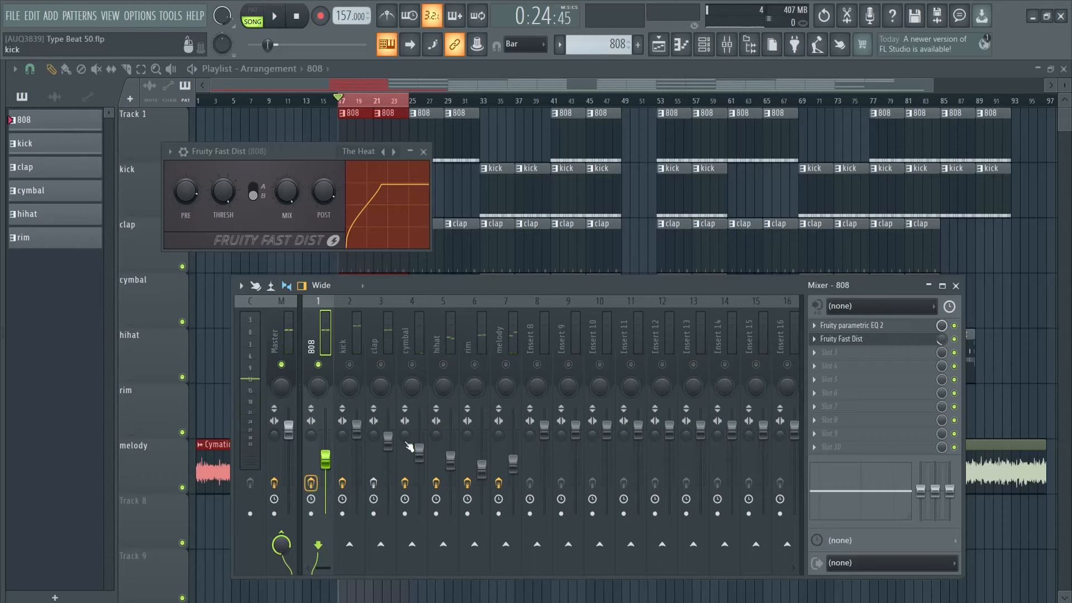
Add Fruity Limiter to the 808's third effect slot and lower its ceiling to catch the loudest peaks during playback
click(831, 357)
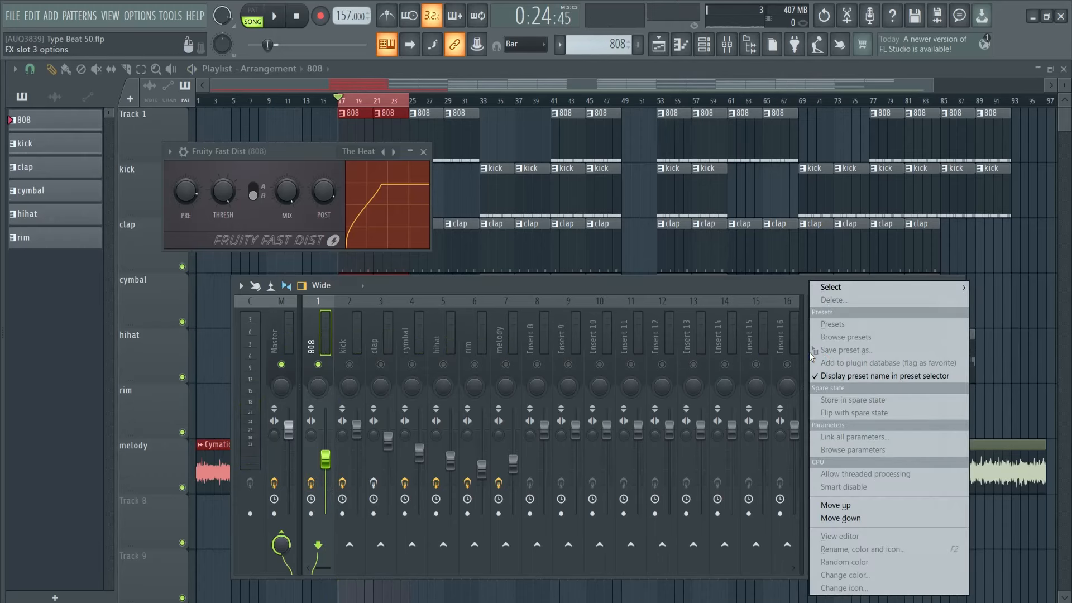
mouse_move(834, 287)
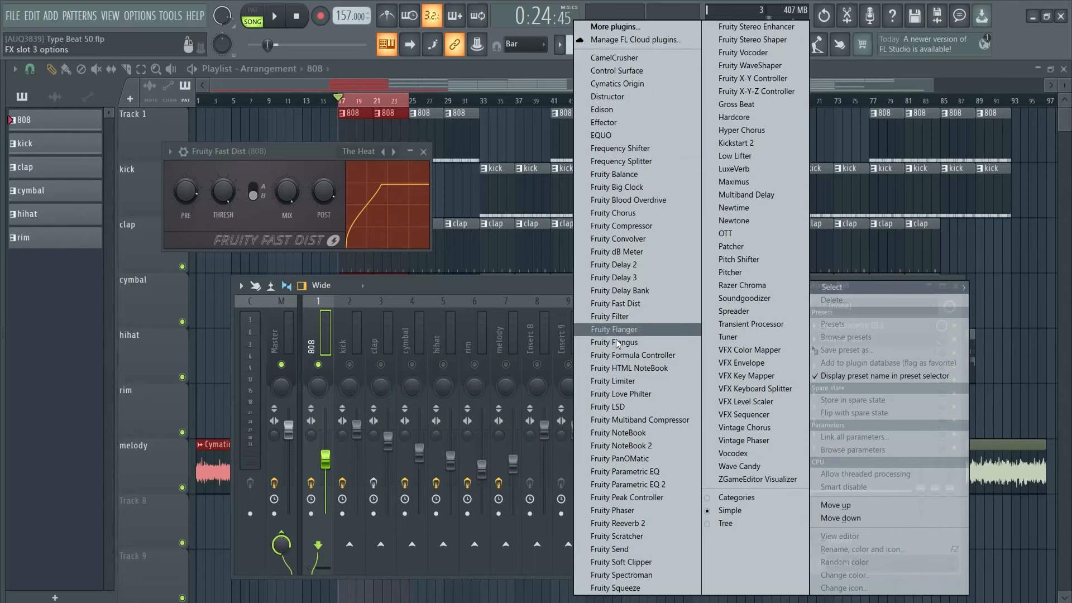
click(613, 381)
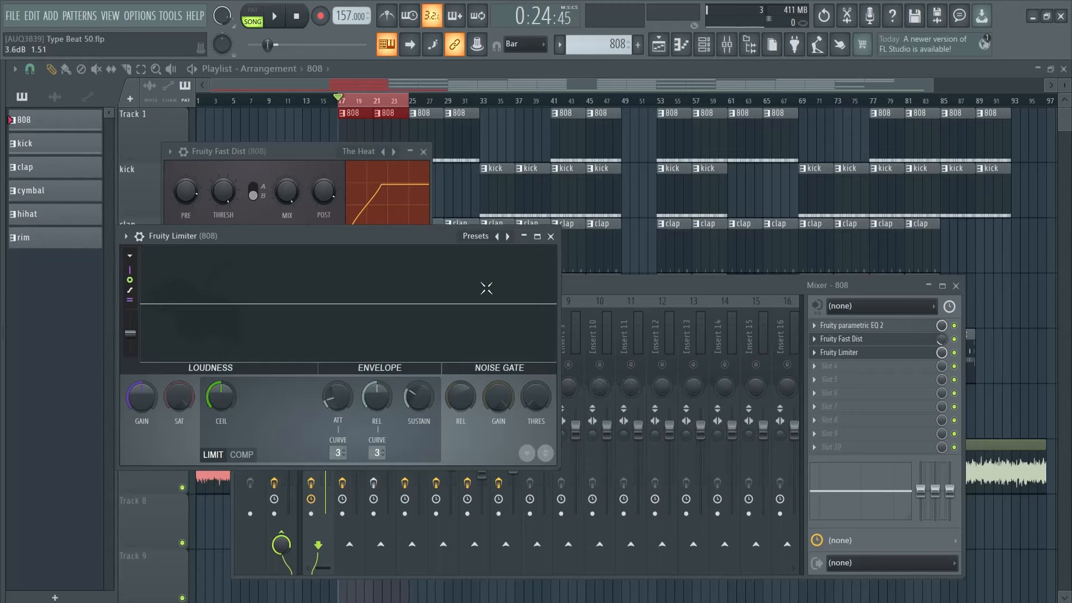
key(space)
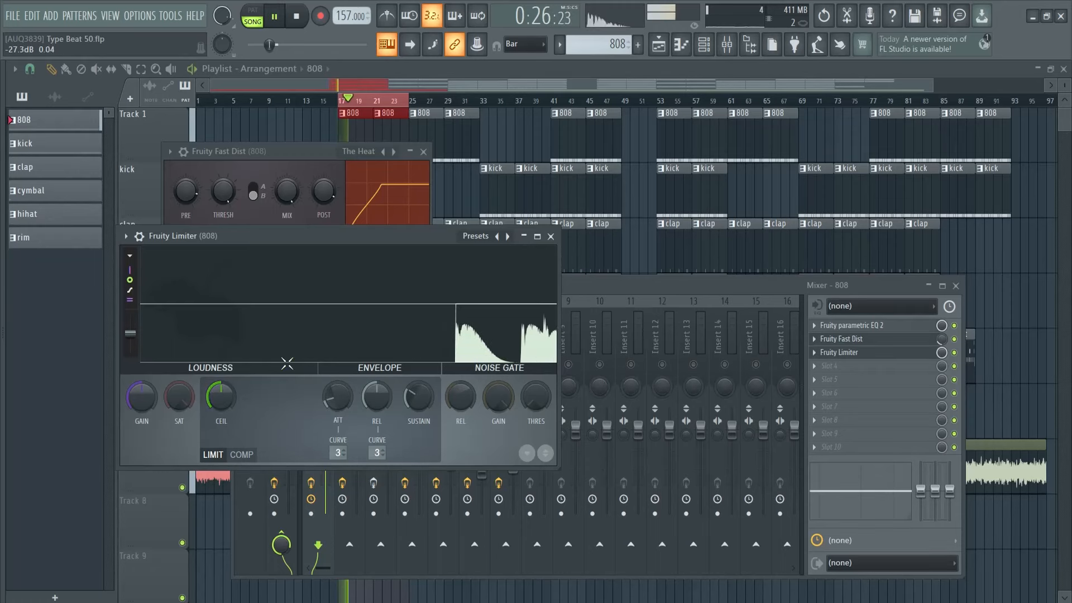
drag(221, 397, 221, 419)
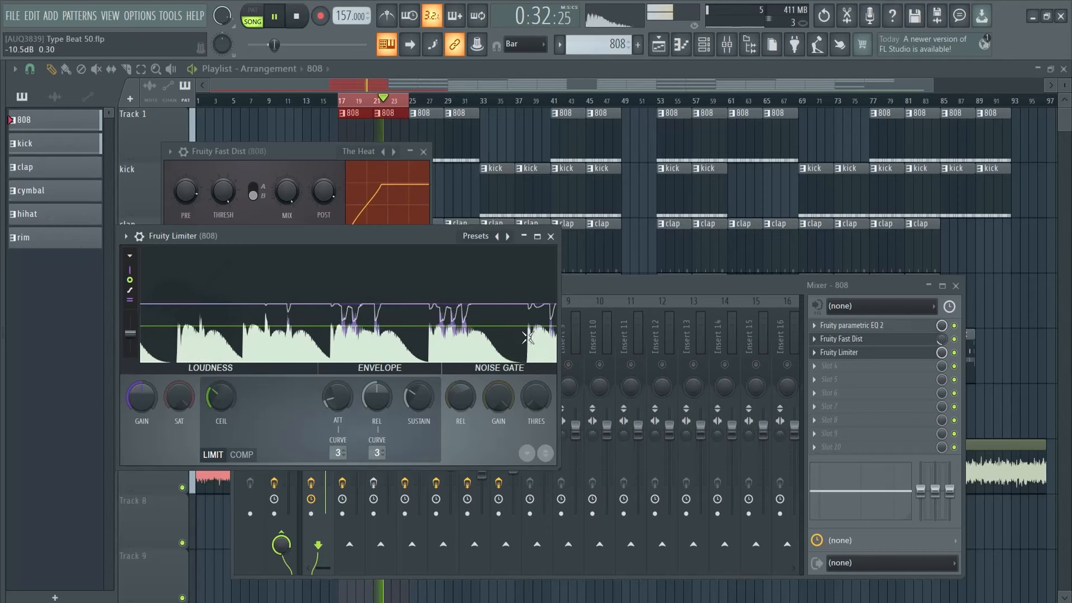
key(space)
click(550, 237)
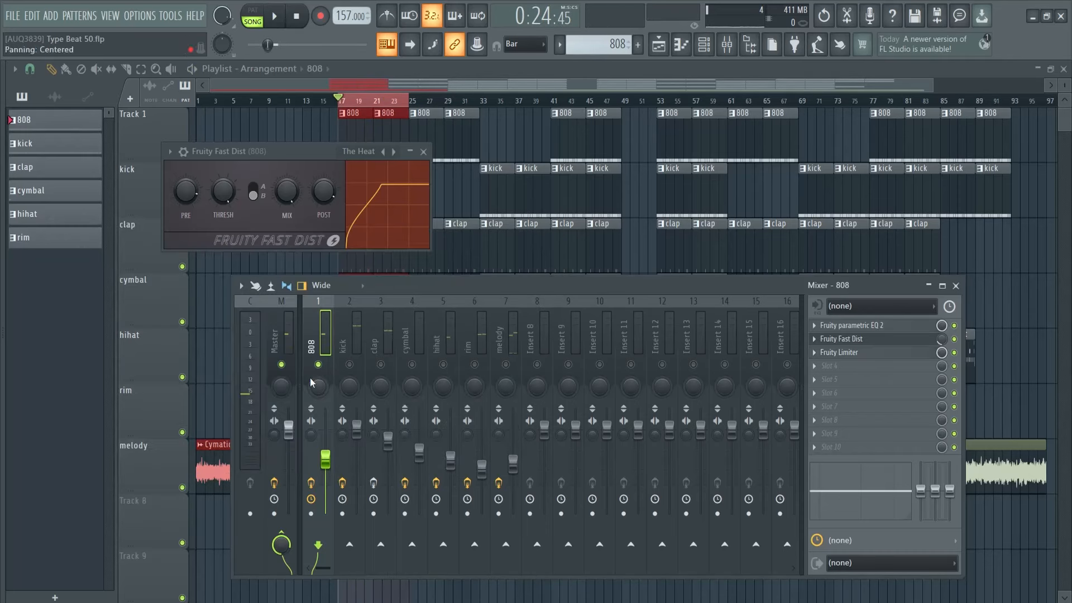
Lower the threshold of the master's Fruity Soft Clipper to about -12.2 dB and undo the post gain tweak
click(286, 333)
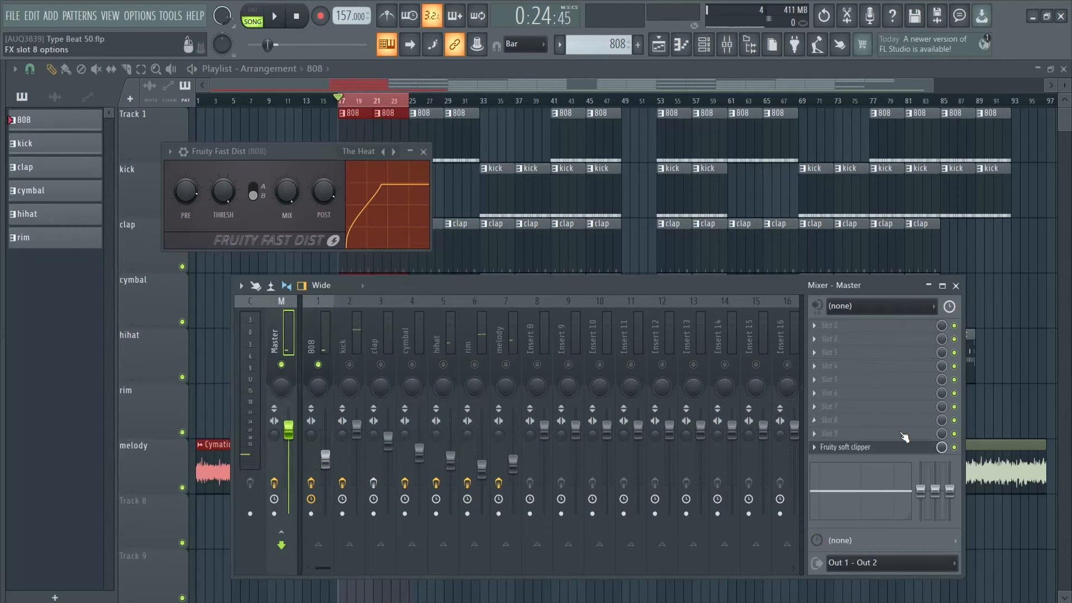
click(862, 450)
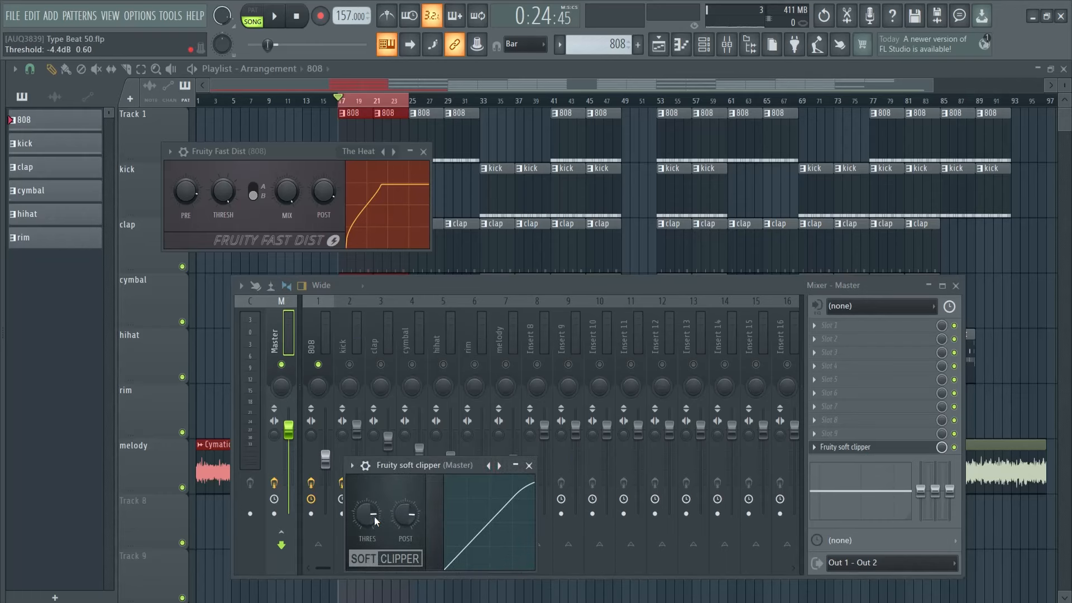
mouse_move(367, 517)
mouse_down()
mouse_move(367, 531)
mouse_move(360, 523)
mouse_move(408, 525)
mouse_move(417, 514)
mouse_up()
key(ctrl+z)
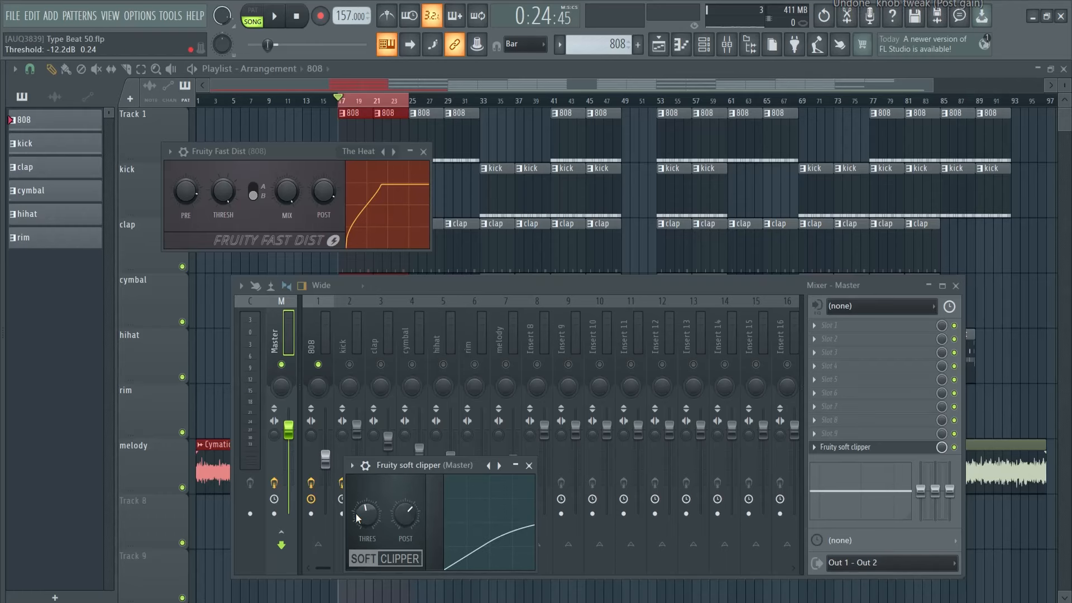
Compare playback with the master's soft clipper off and on, unsoloing the 808 to hear the full mix, and review the clipper's settings
key(space)
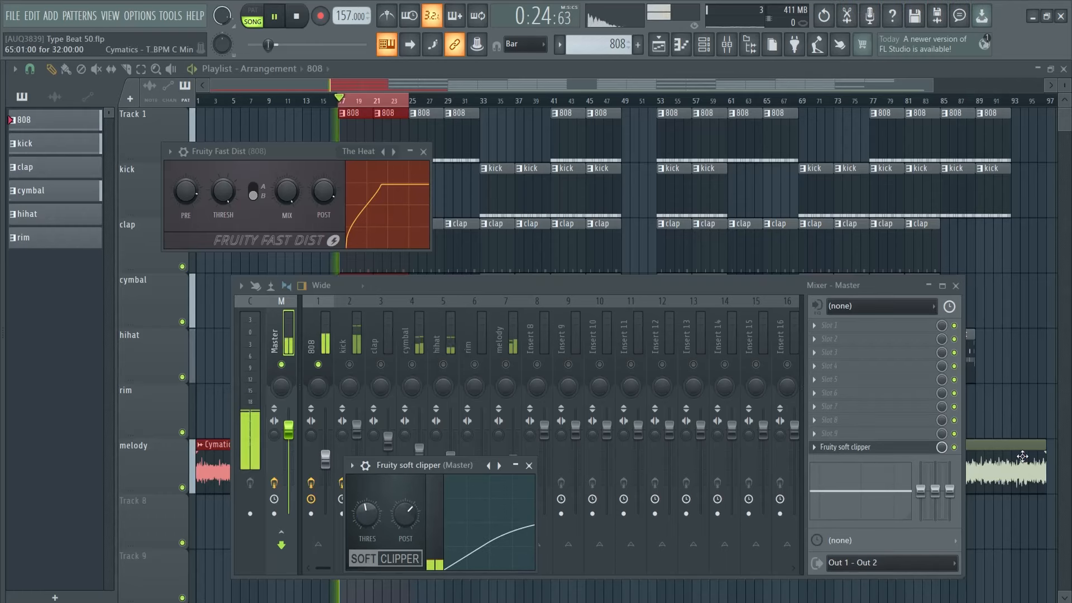
click(955, 447)
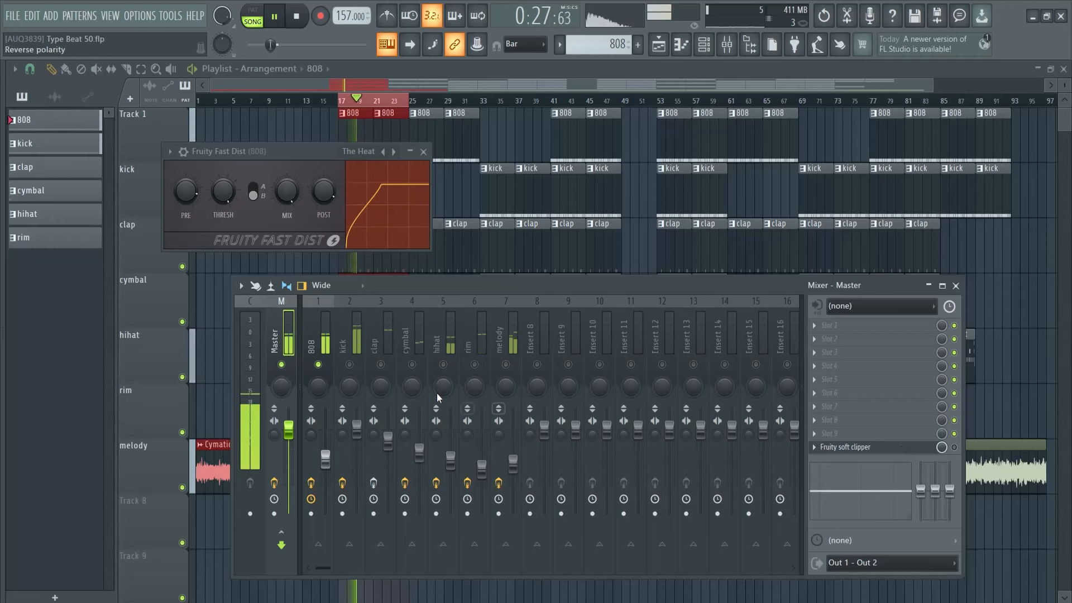
right_click(318, 364)
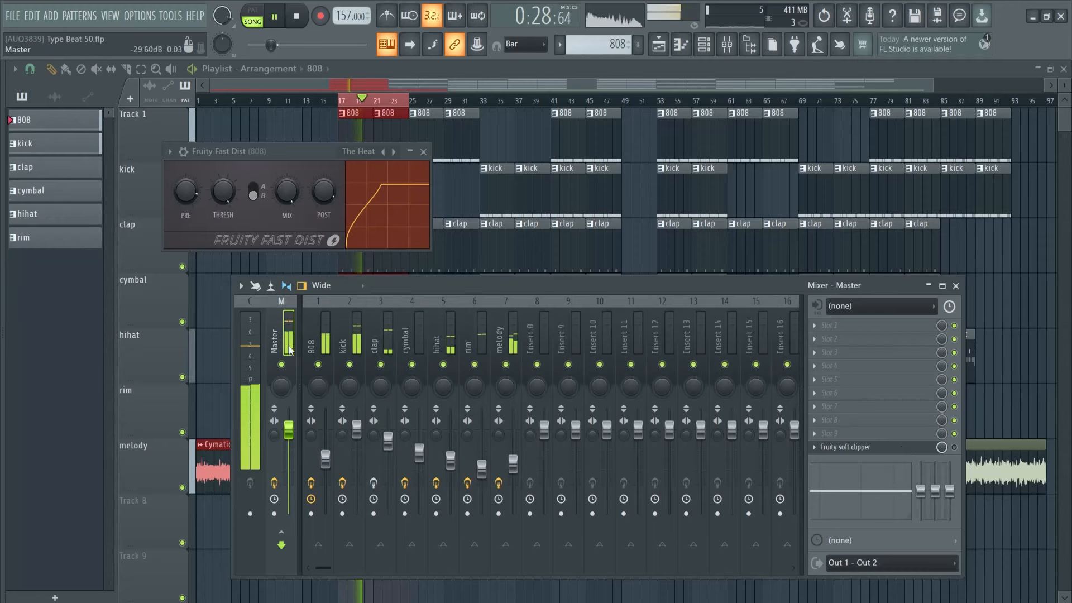
click(955, 448)
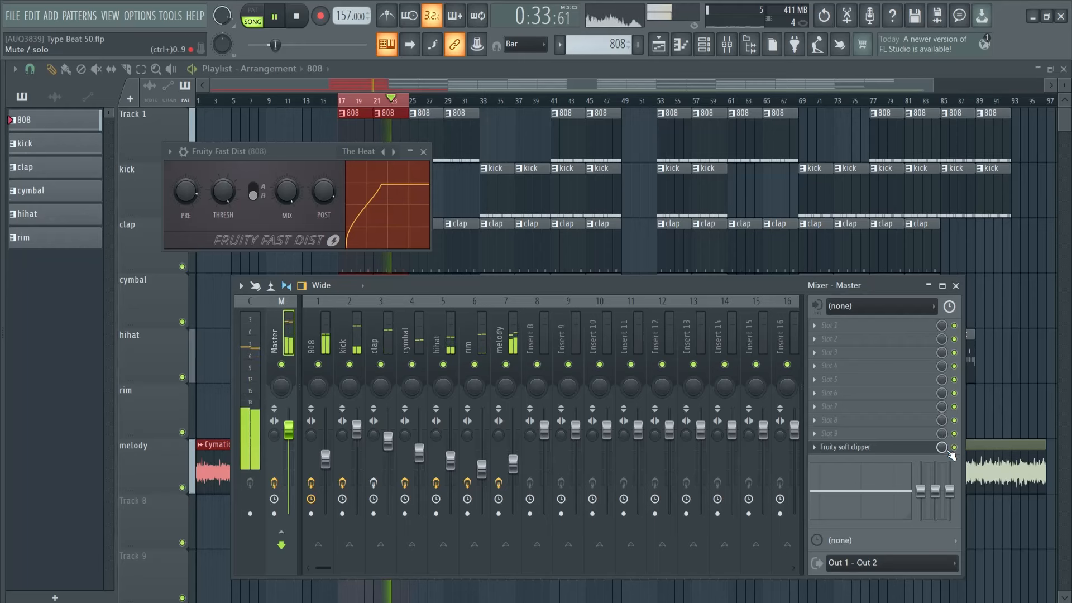
key(space)
click(861, 447)
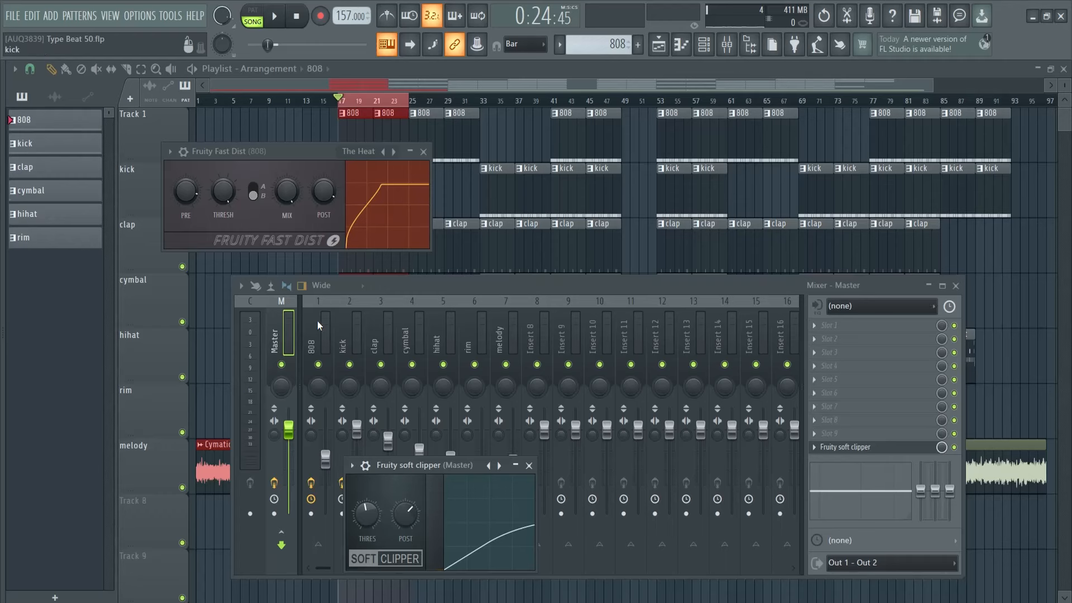
click(529, 465)
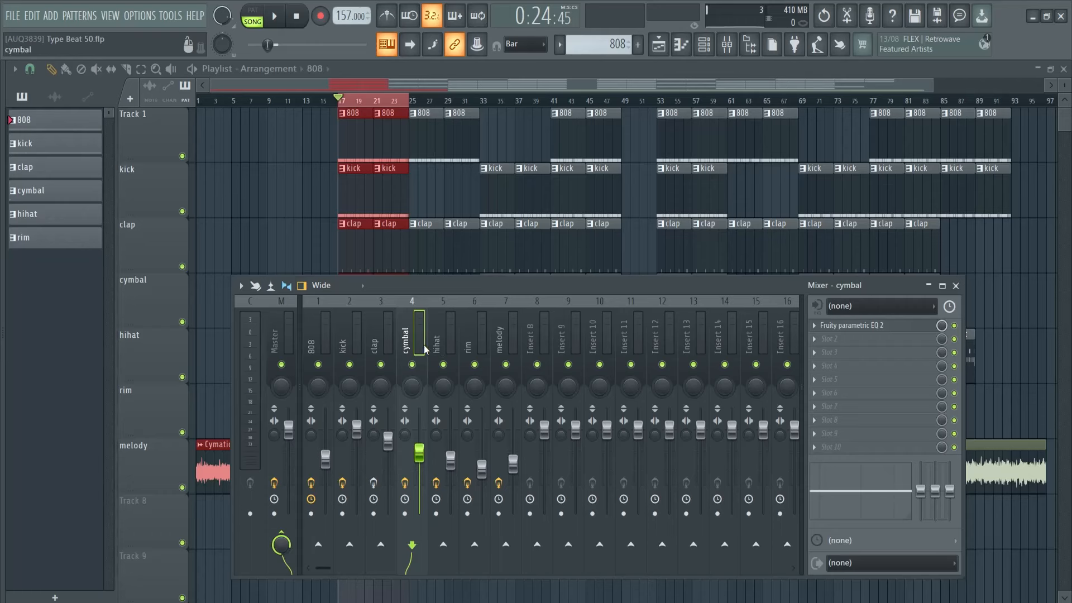
Solo the cymbal track and add Fruity Delay 3 to its second effect slot
right_click(413, 363)
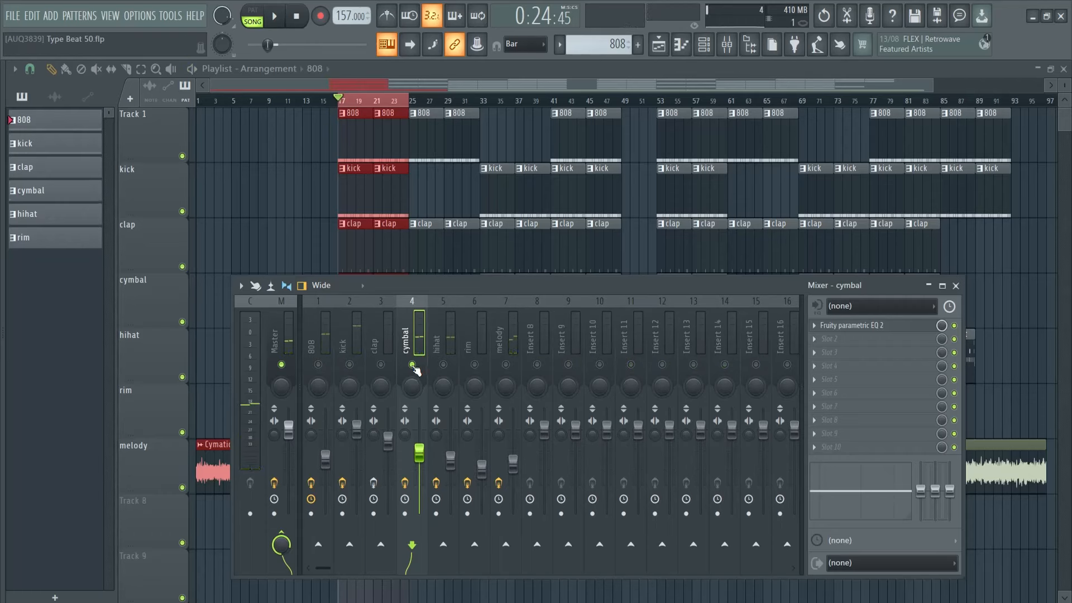
click(838, 342)
mouse_move(839, 293)
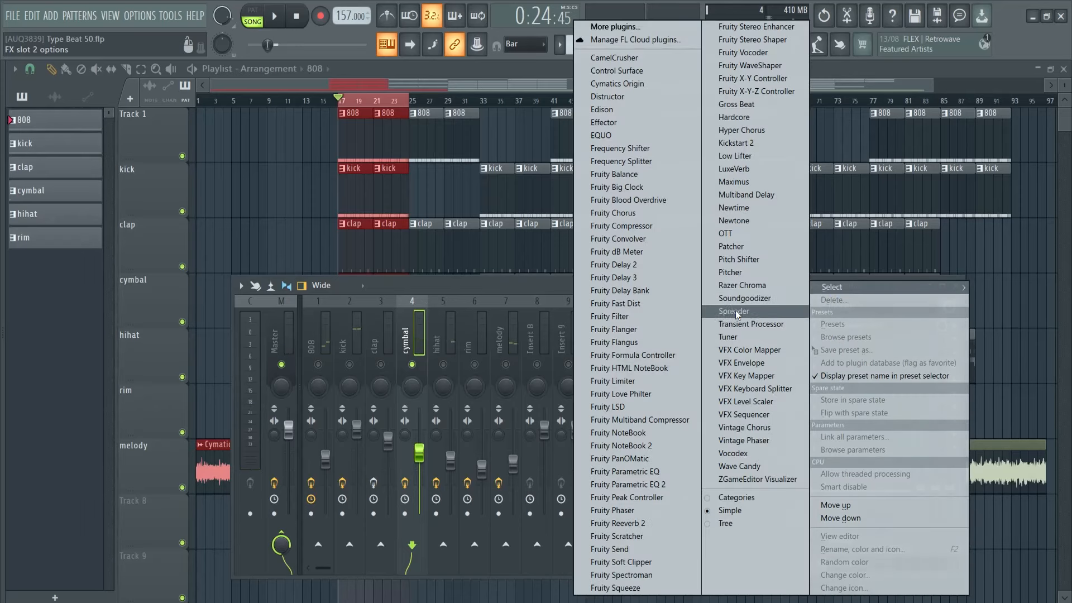
click(605, 279)
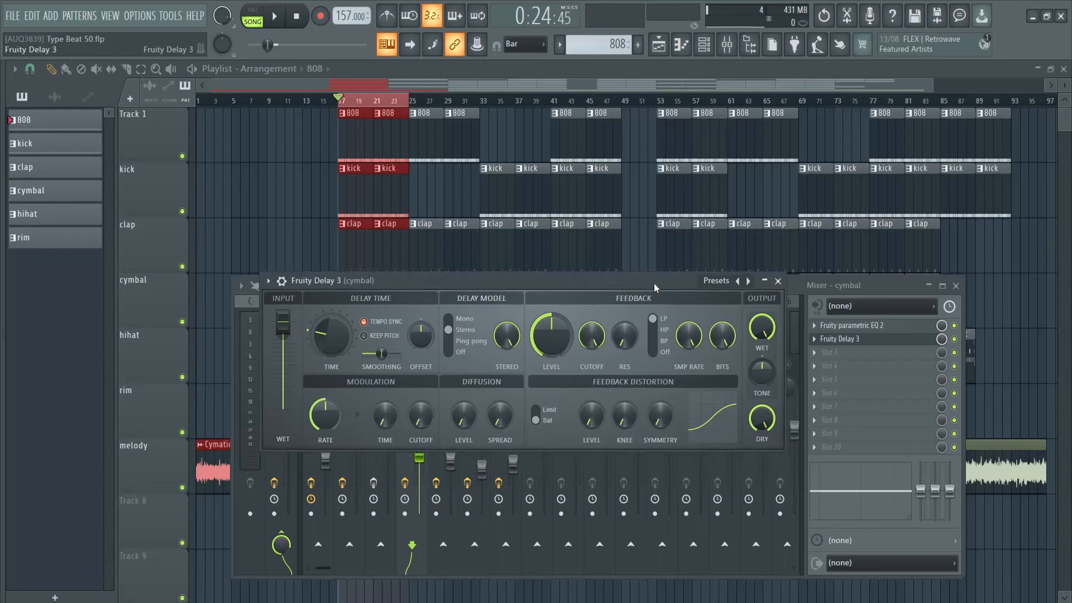
drag(654, 283, 557, 137)
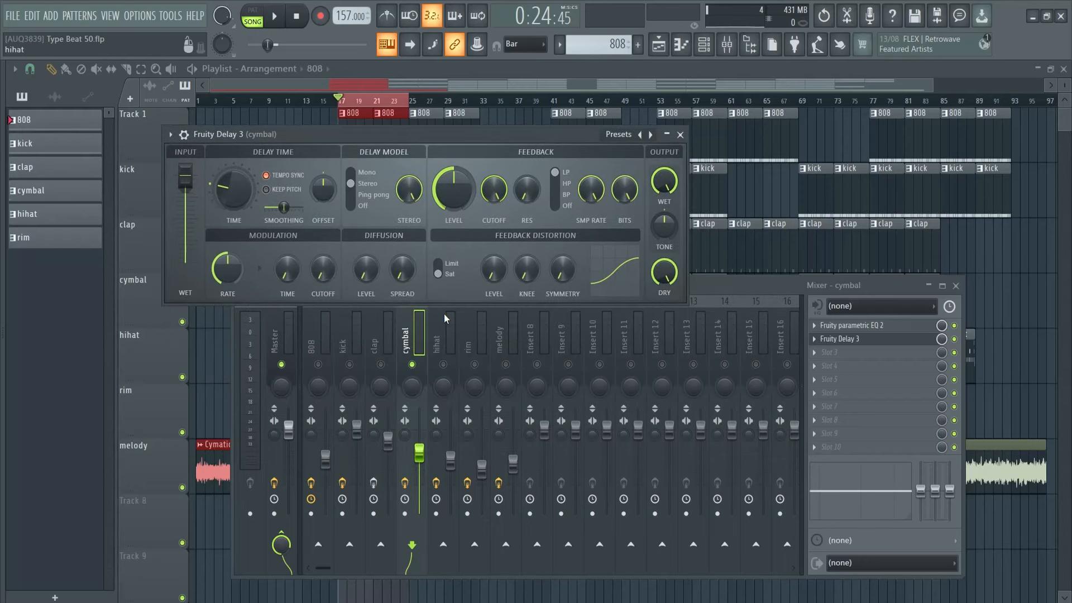
Preview the cymbal with the delay and lower the Fruity Delay 3 mix level to about 16%
key(space)
key(space)
drag(943, 342, 942, 408)
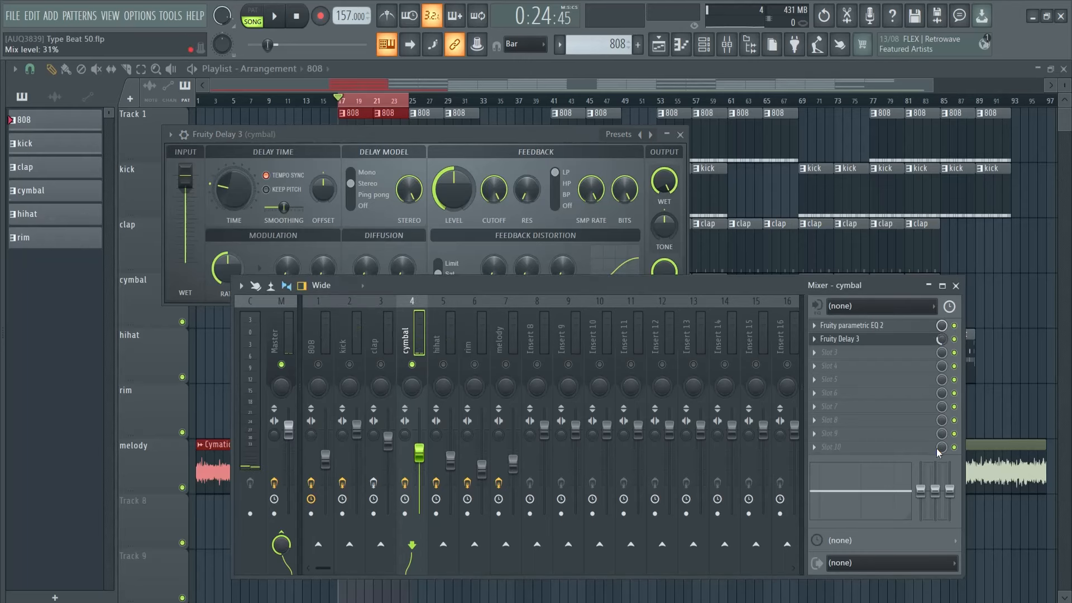
drag(938, 453, 938, 459)
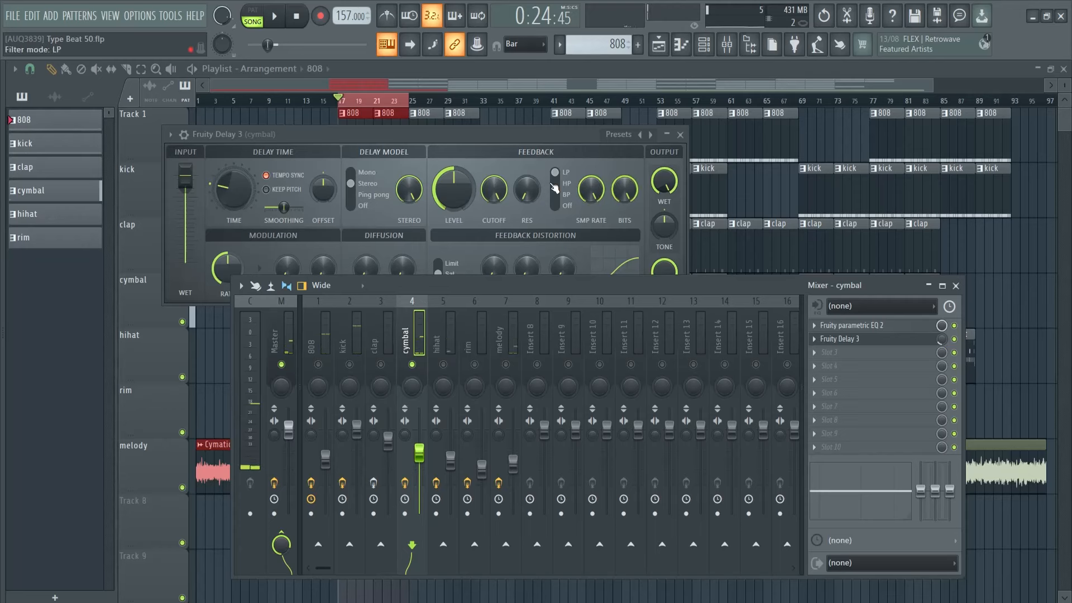
Load the Ping pong preset in the cymbal's Fruity Delay 3
click(541, 144)
drag(540, 144, 645, 235)
click(725, 226)
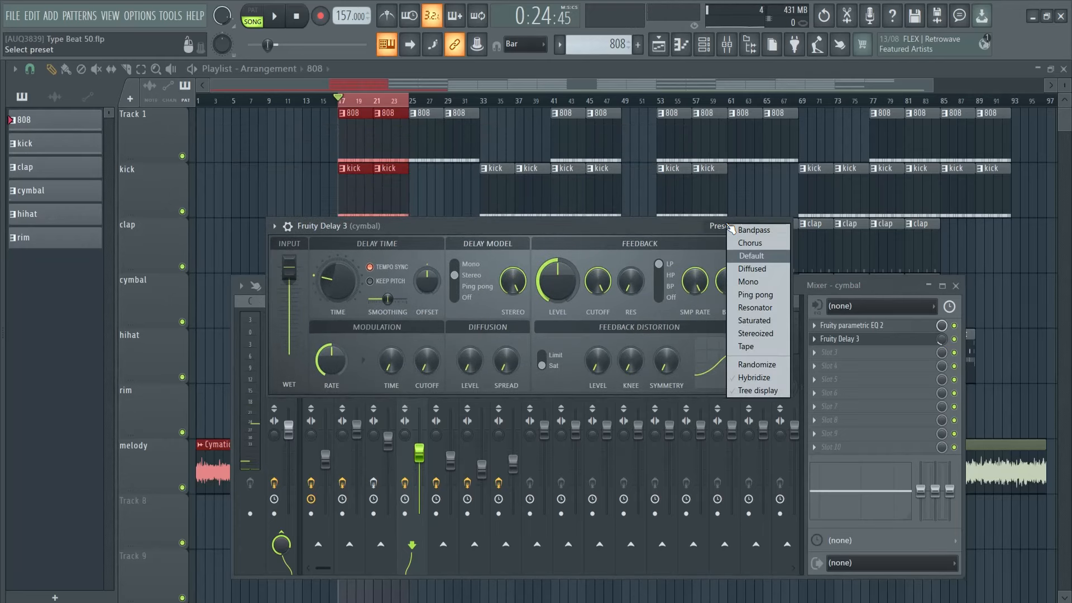
click(760, 296)
right_click(940, 341)
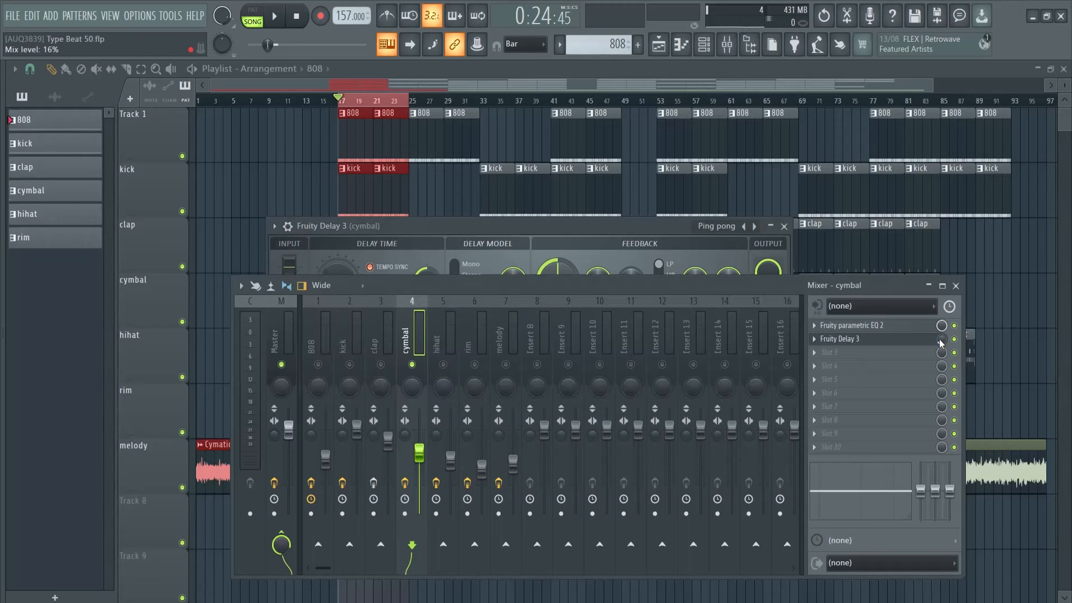
Preview the cymbal with the Fruity Delay 3 mix level at full and bring the delay's settings into view
click(948, 347)
key(space)
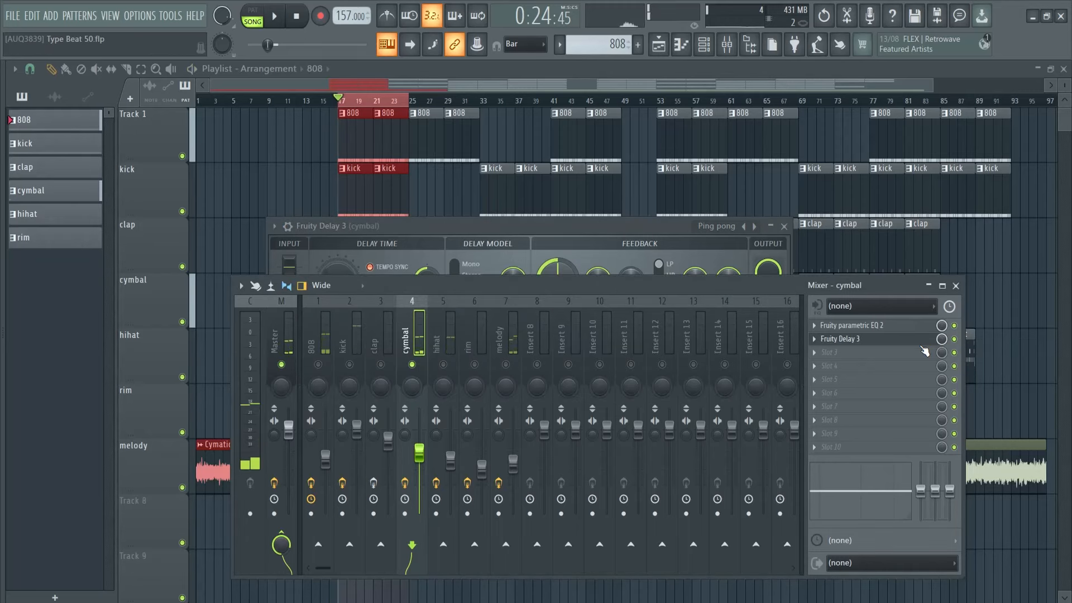
key(space)
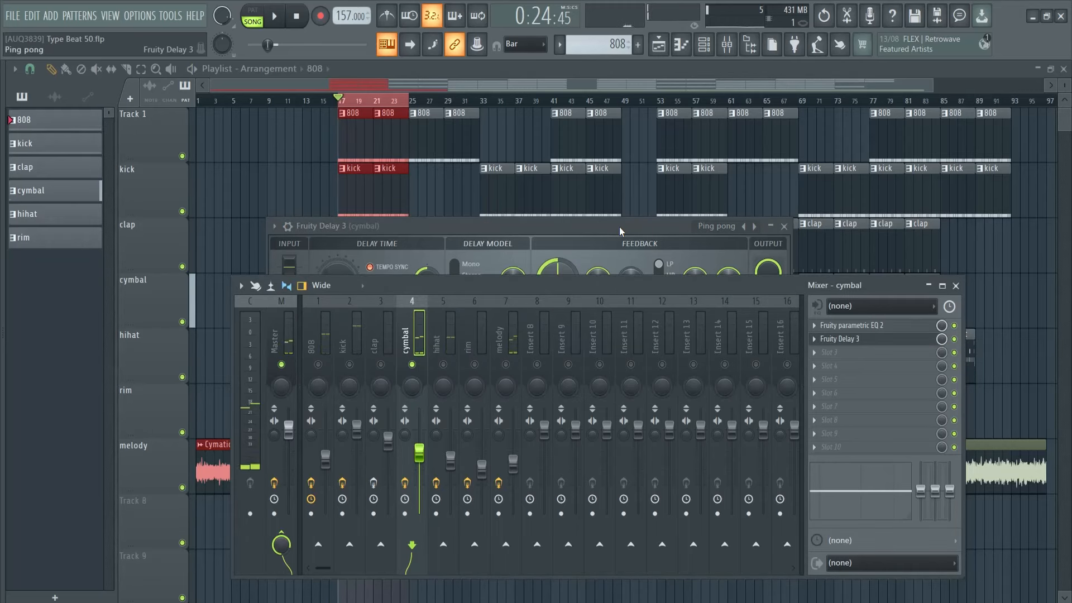
drag(632, 226, 646, 191)
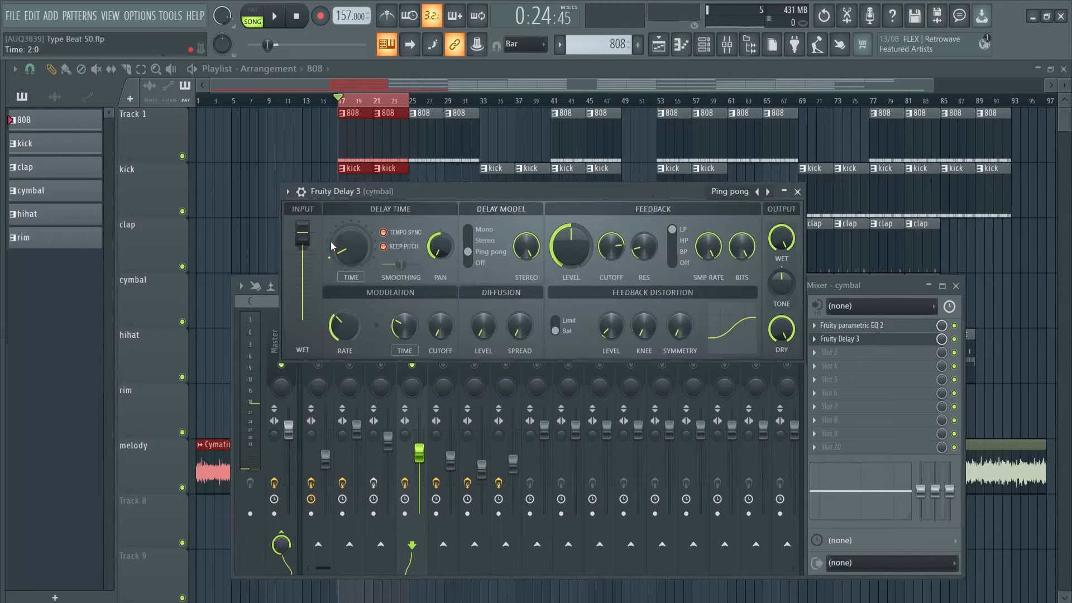
Lower the cymbal's Fruity Delay 3 mix level, enable the cymbal track's effect slots and preview the playback
click(944, 352)
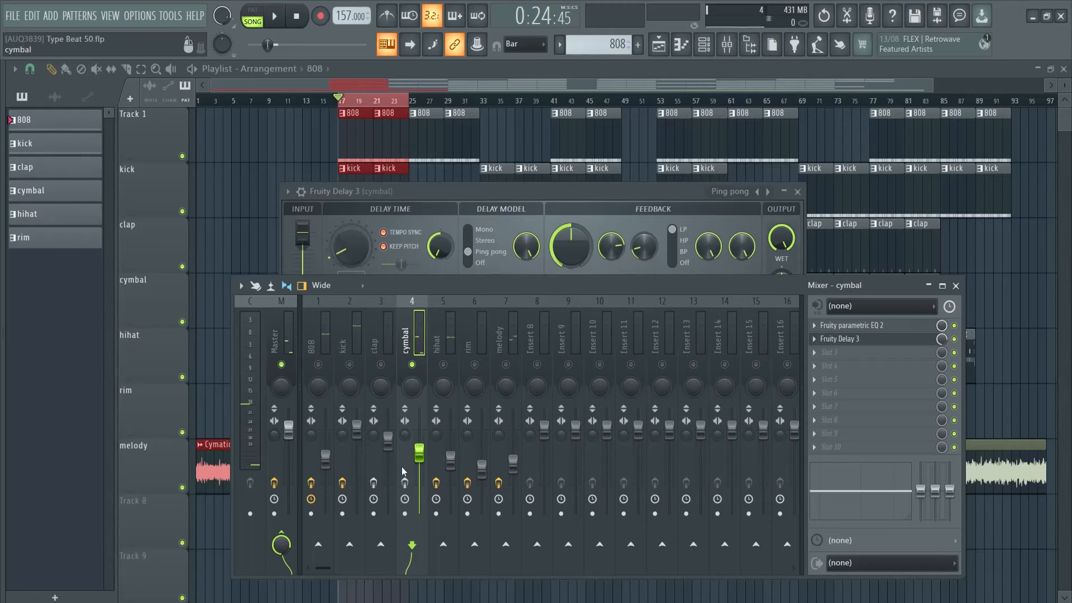
click(405, 484)
key(space)
key(space)
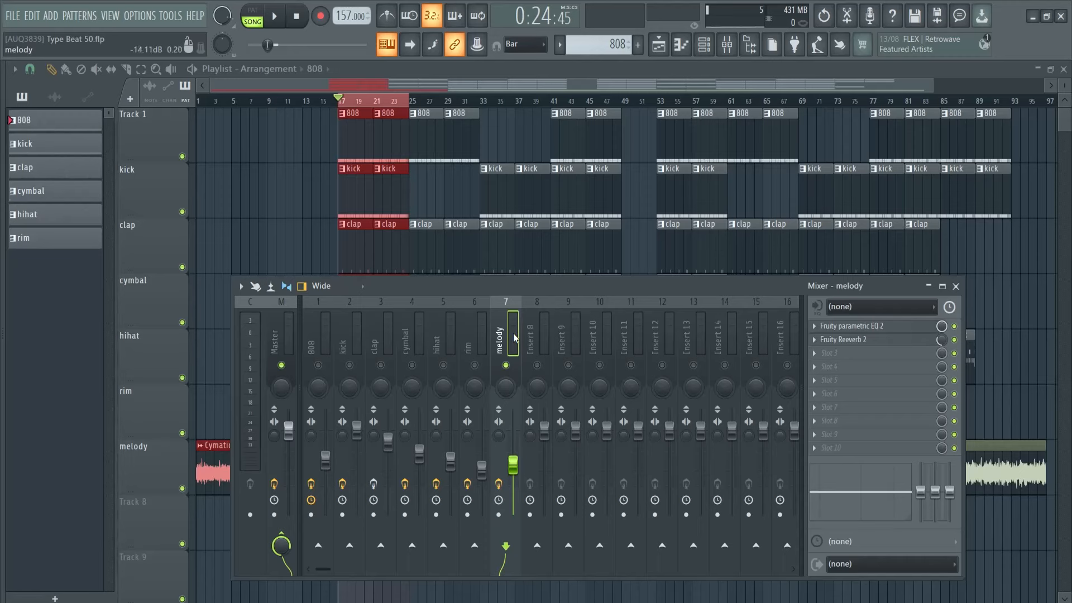
Add OTT to the melody track's third effect slot and position its window above the mixer
click(823, 356)
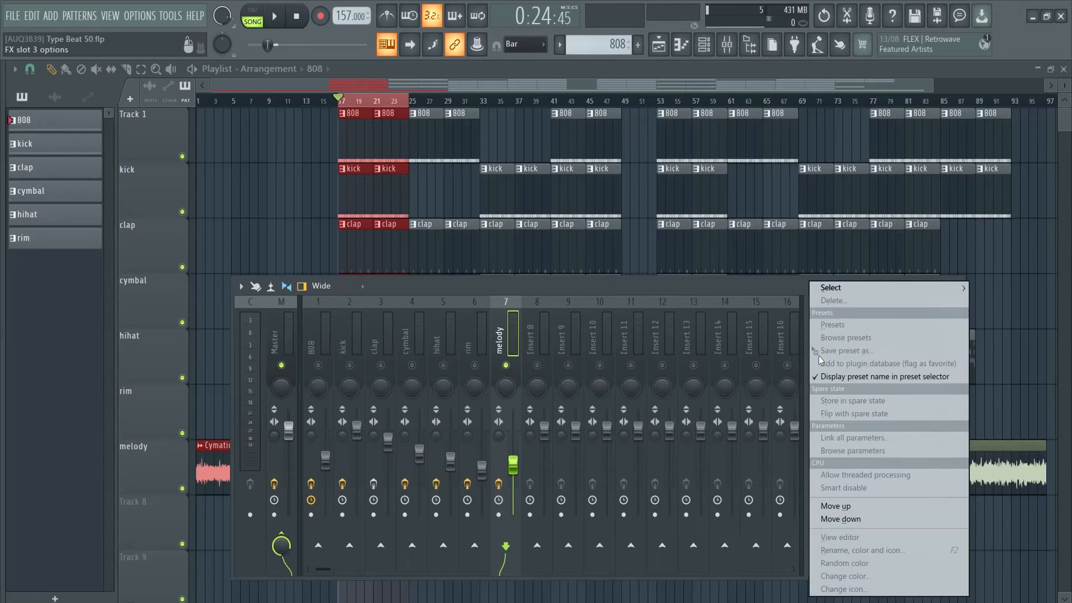
mouse_move(837, 285)
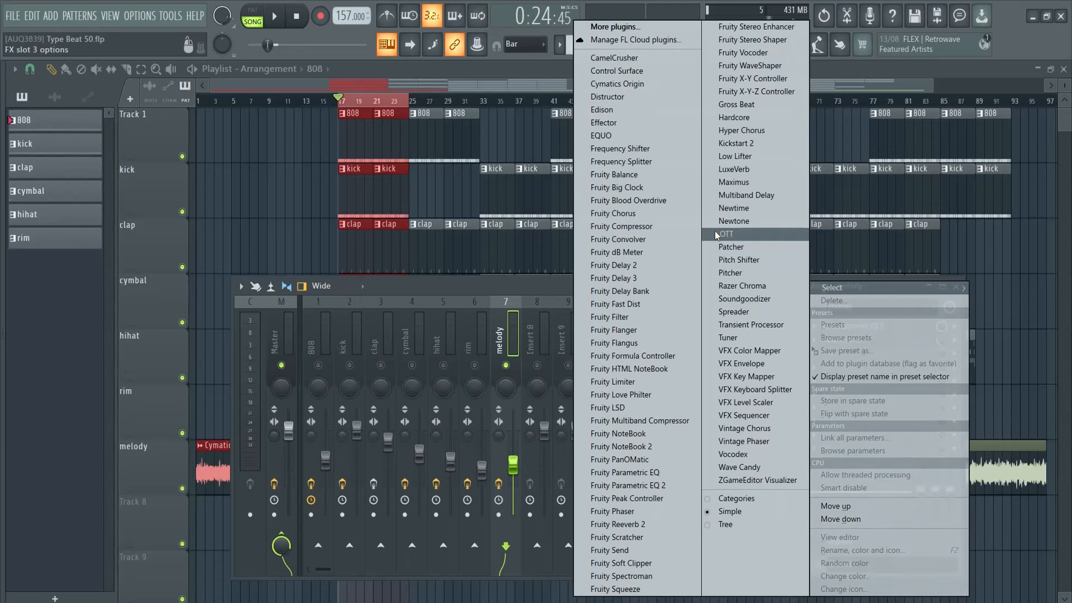
click(751, 232)
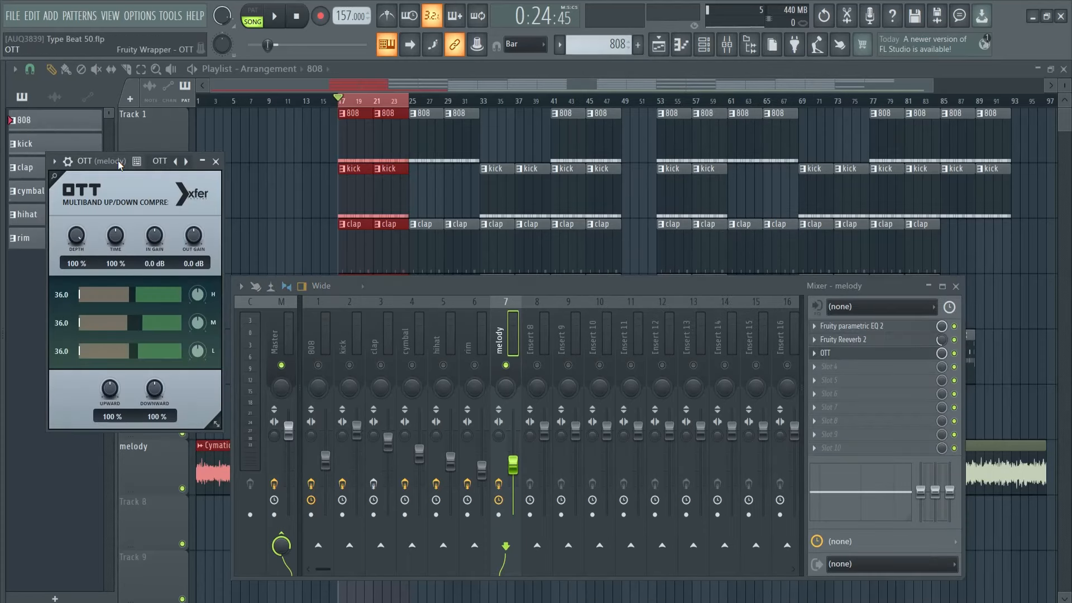
drag(119, 163, 379, 166)
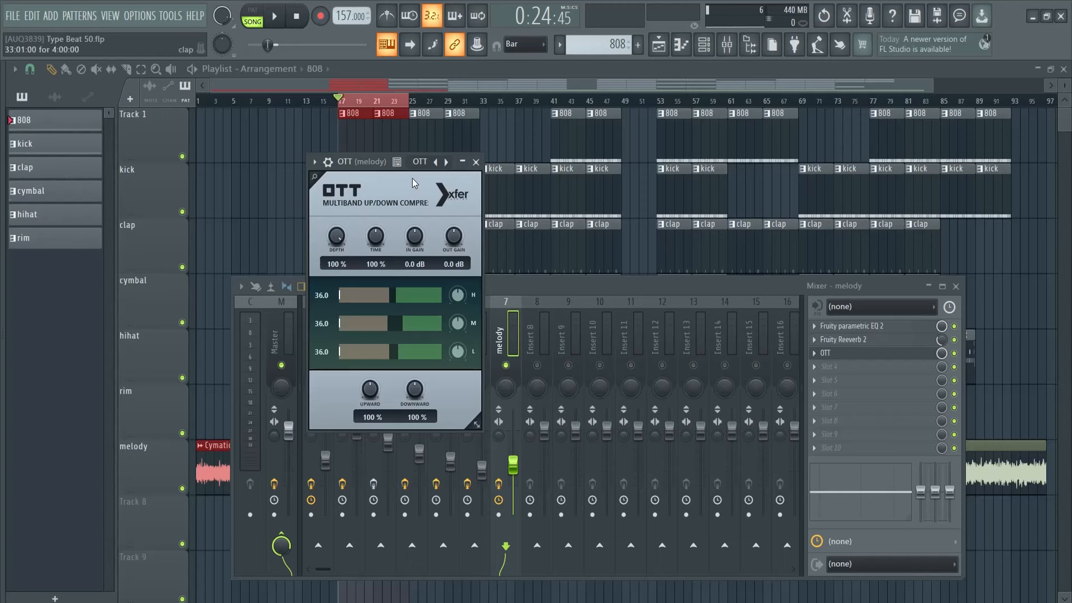
drag(408, 158, 538, 206)
Lower the melody's OTT depth to 23% while previewing the beat
key(space)
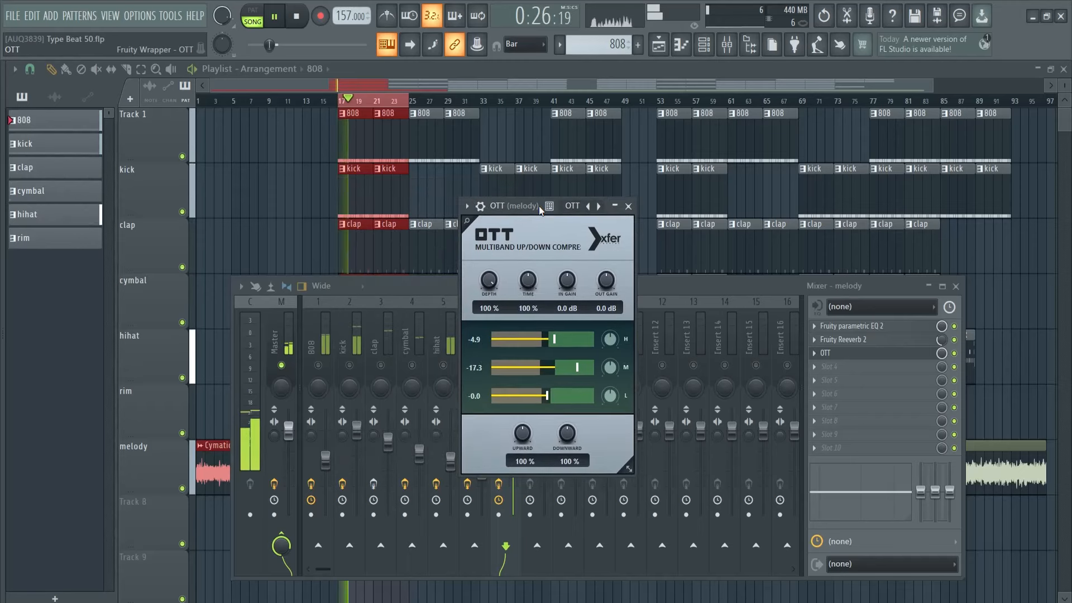
drag(499, 284, 486, 383)
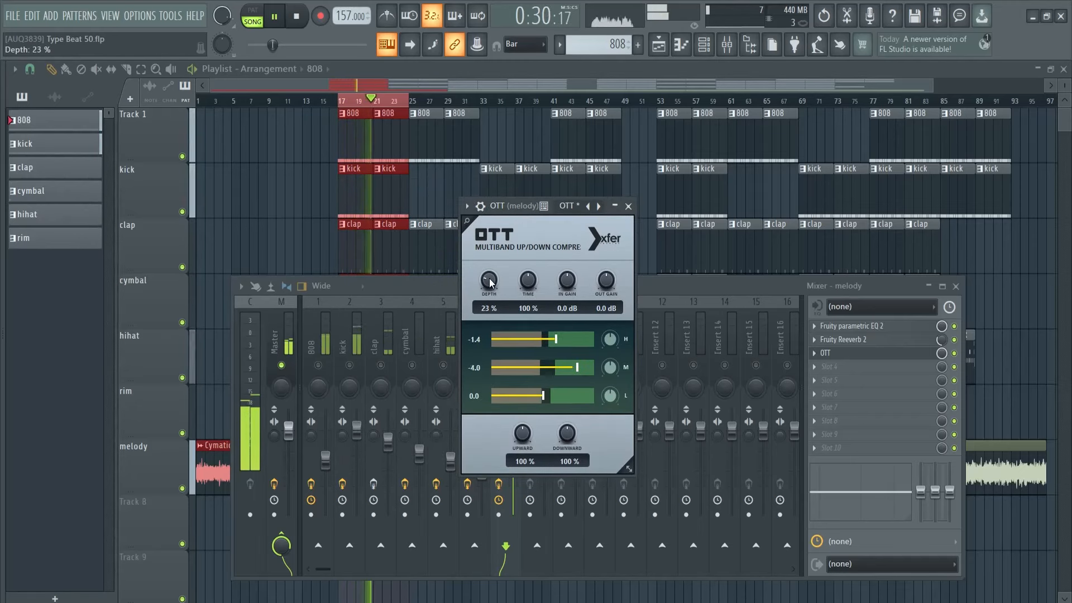
key(space)
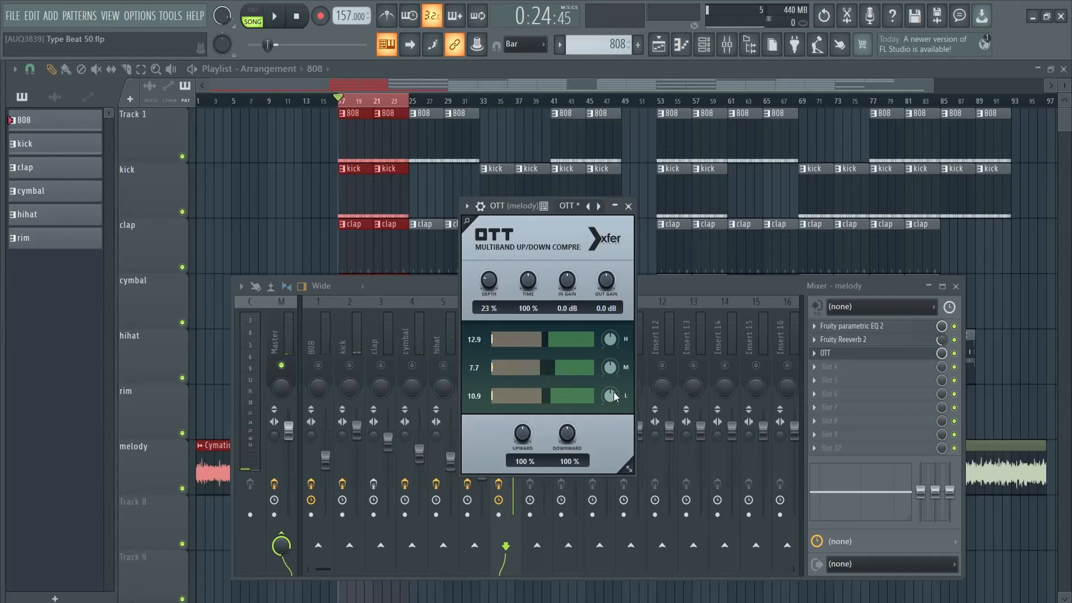
key(space)
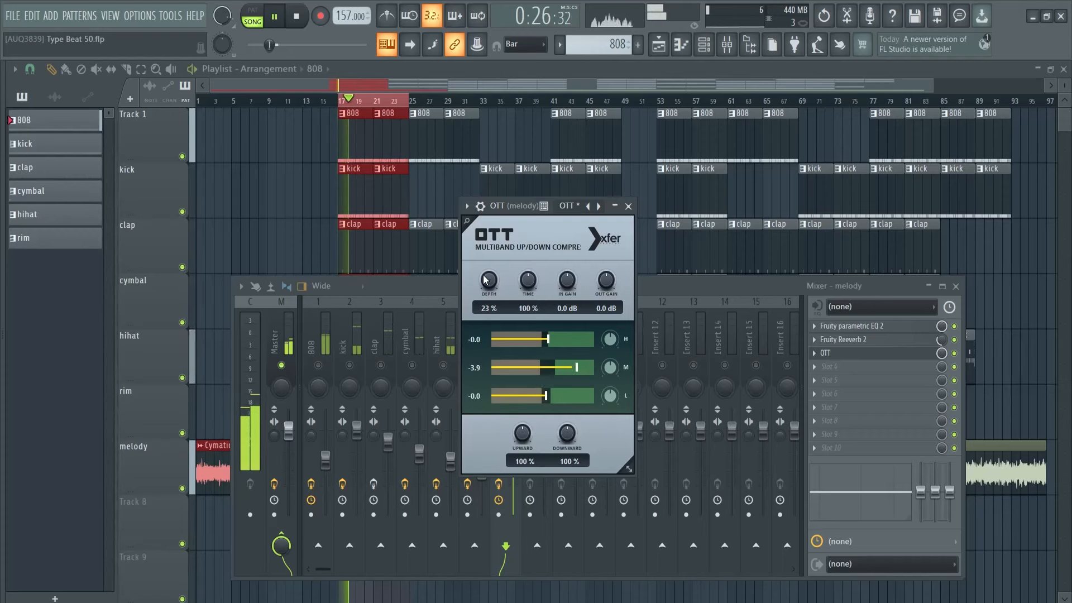
drag(486, 281, 487, 282)
key(space)
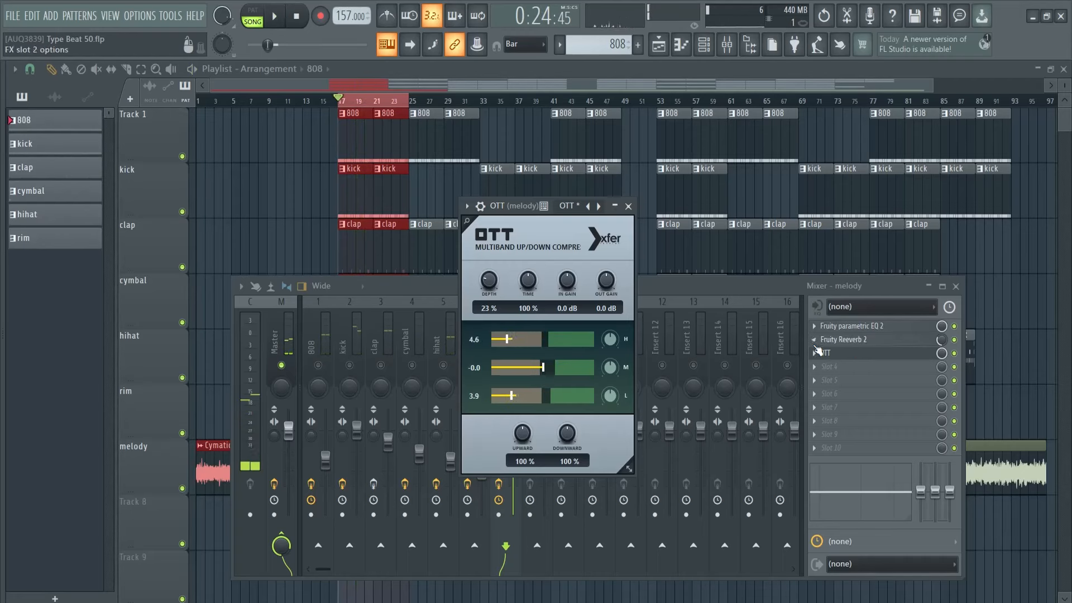
key(space)
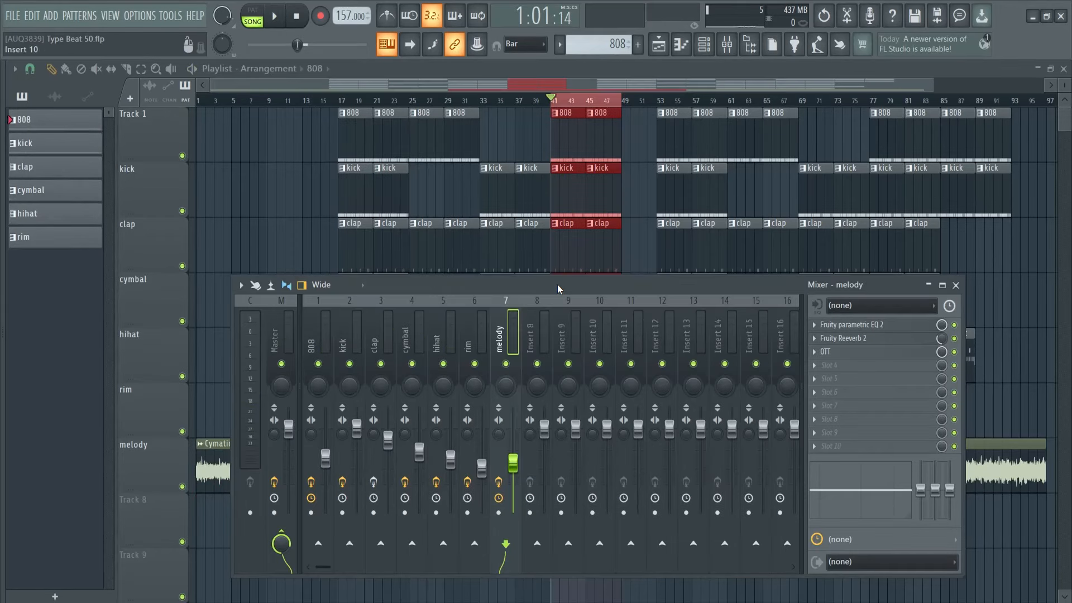
Add Fruity Multiband Compressor to the master's first effect slot and load its Mastering 2.4dB preset
drag(557, 285, 537, 252)
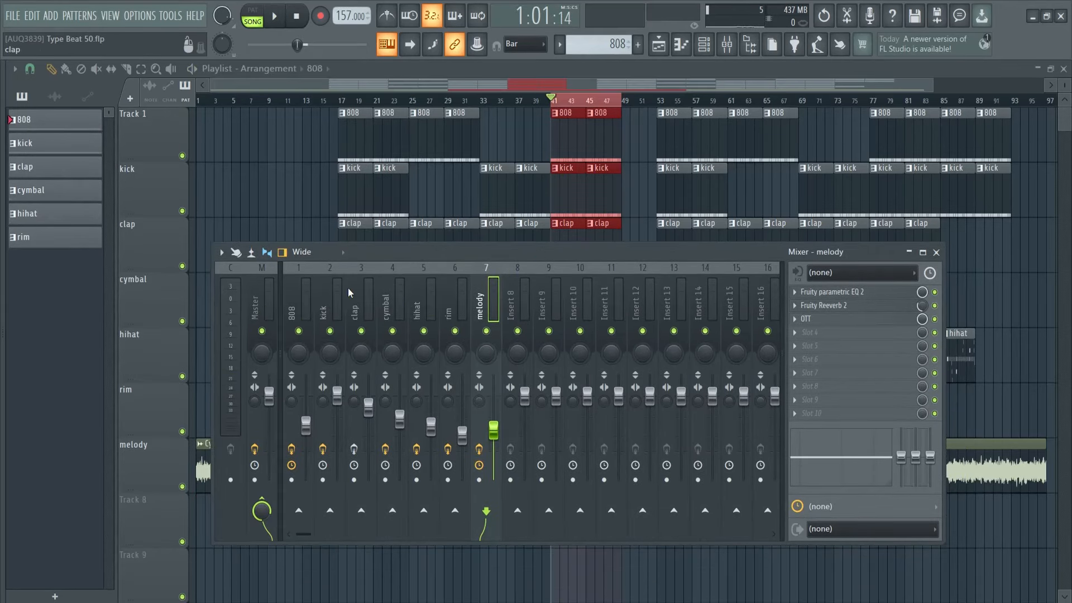
click(267, 304)
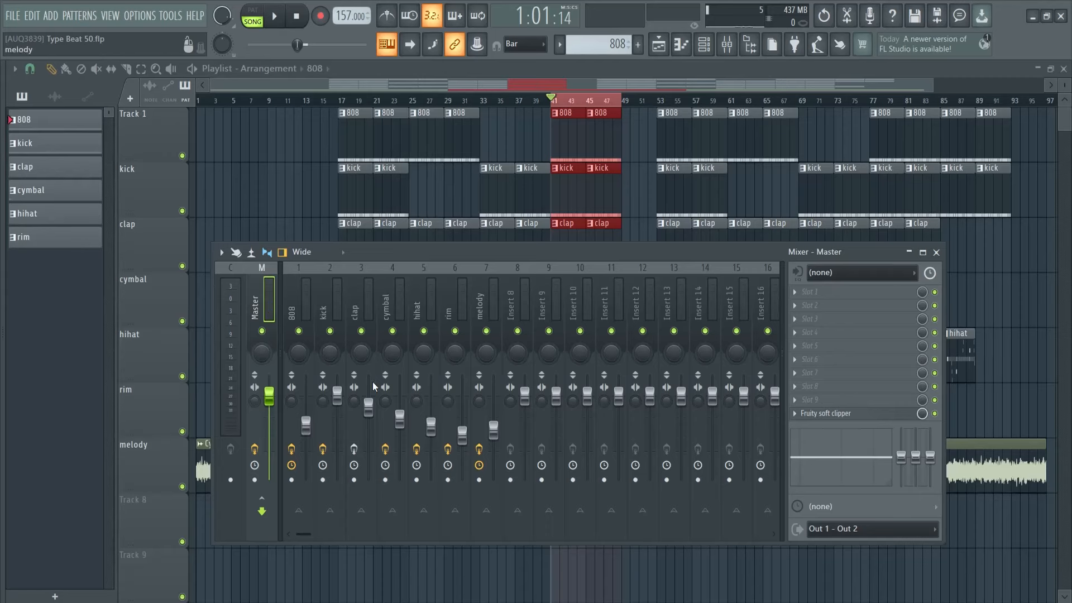
click(798, 293)
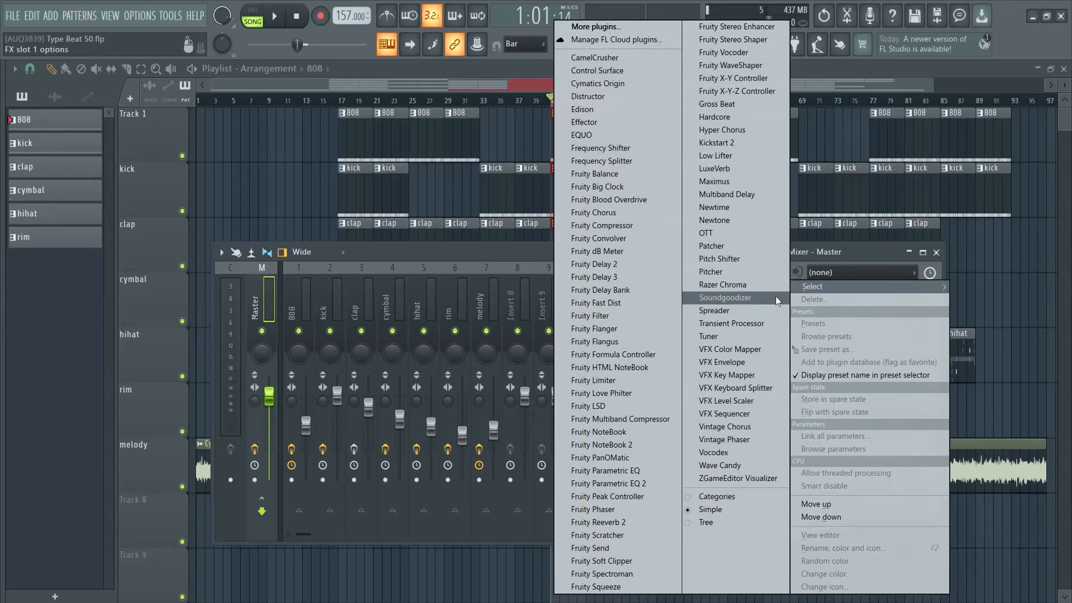
click(606, 418)
click(657, 118)
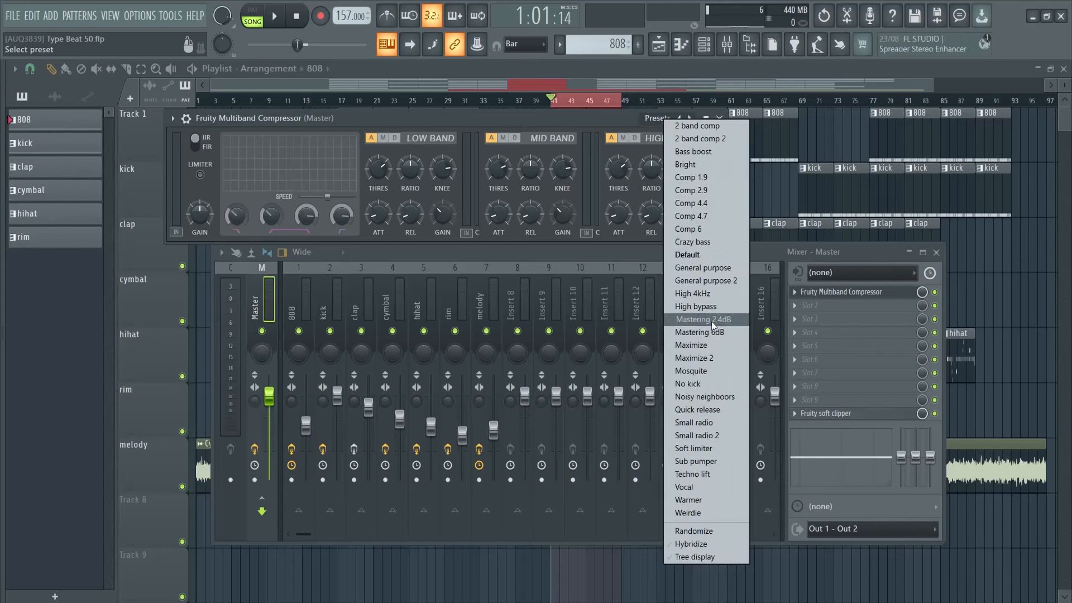
click(729, 321)
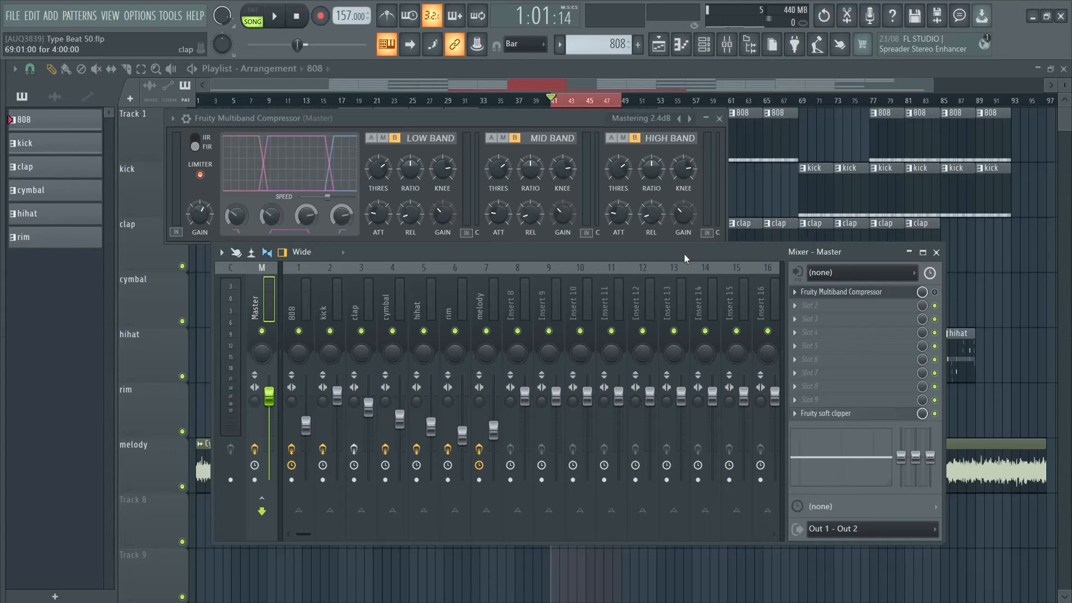
Compare playback of the full mix with the master's multiband compressor bypassed and enabled, leaving it enabled
key(space)
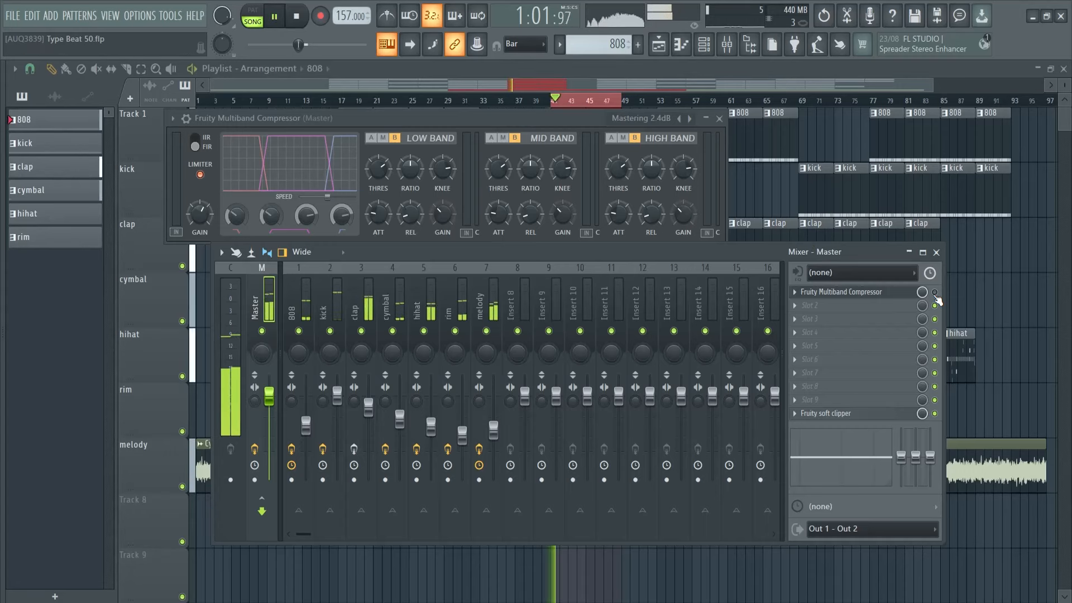
key(space)
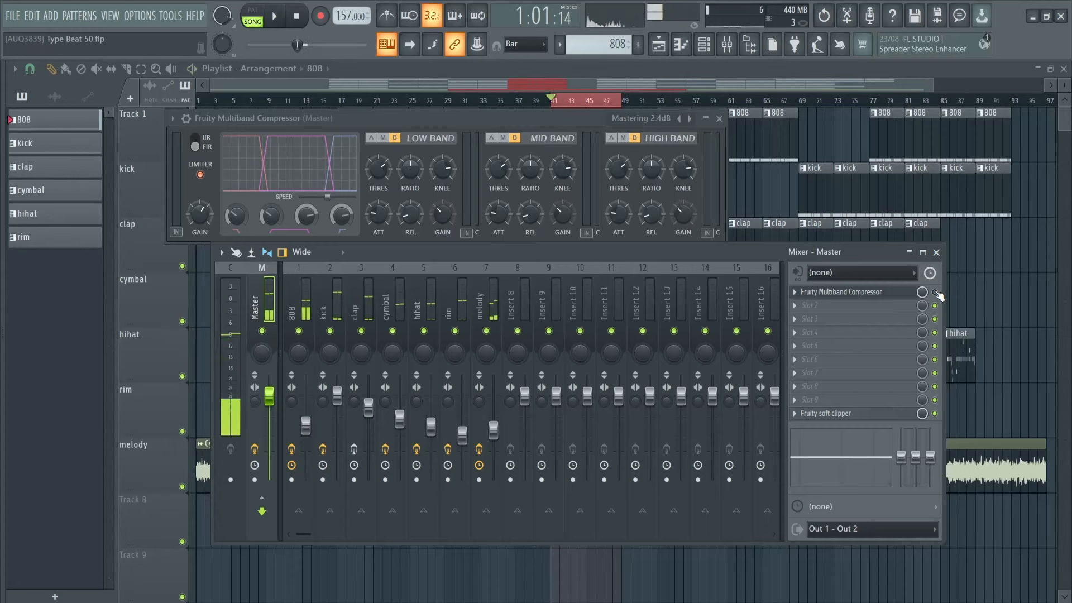
key(space)
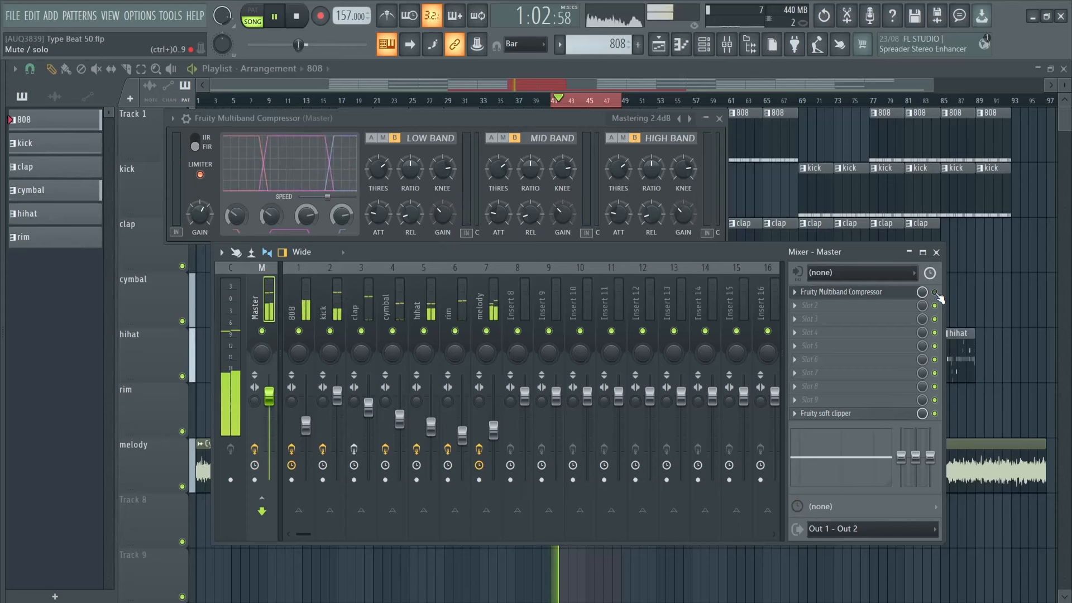
click(934, 292)
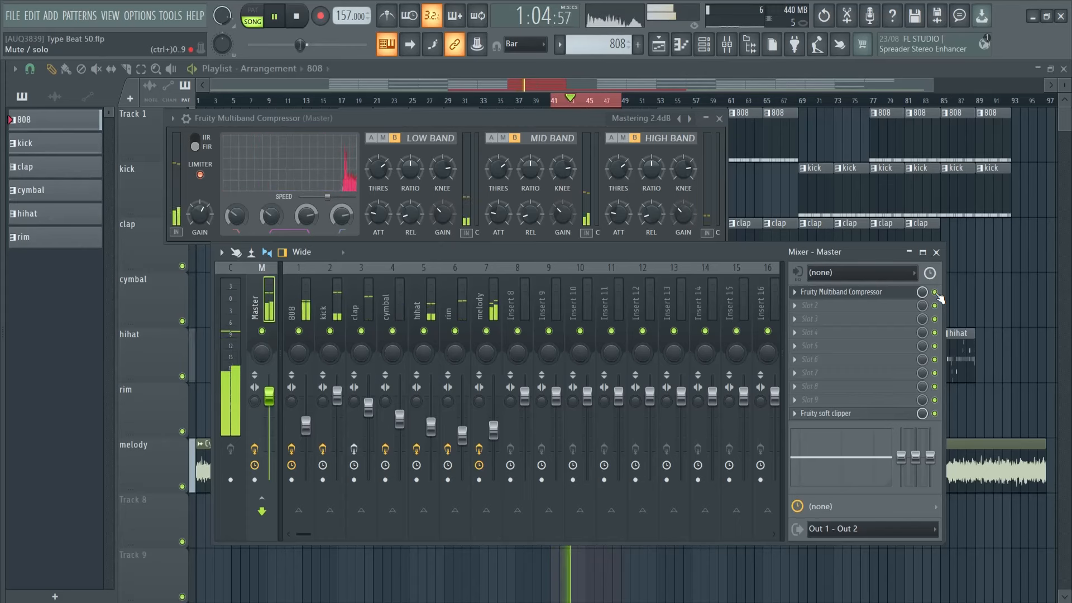
key(space)
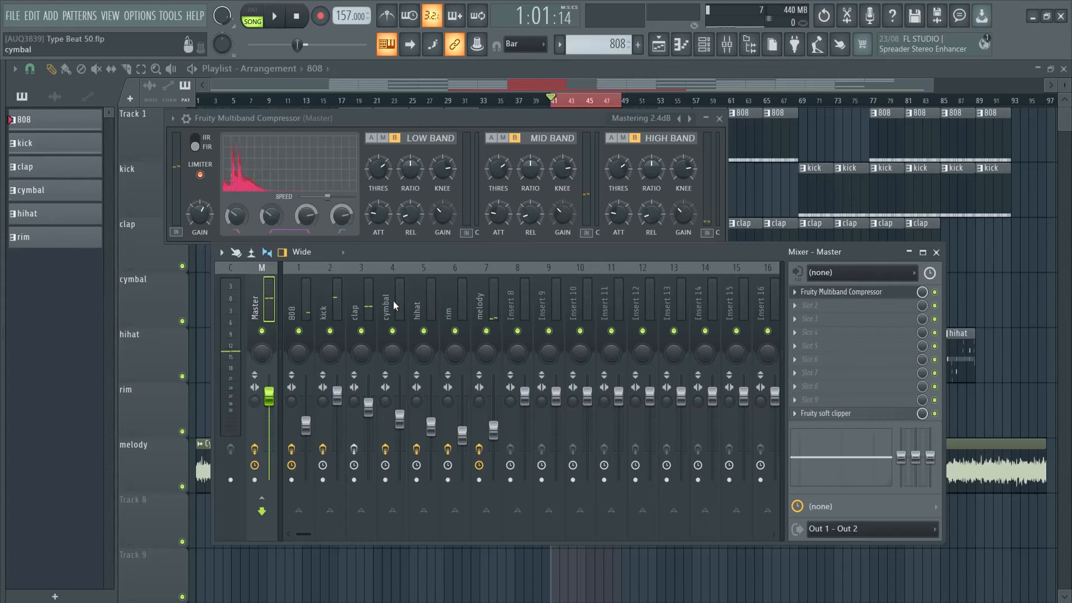
Review the effect chains on the 808, kick and clap mixer tracks
click(311, 304)
click(335, 301)
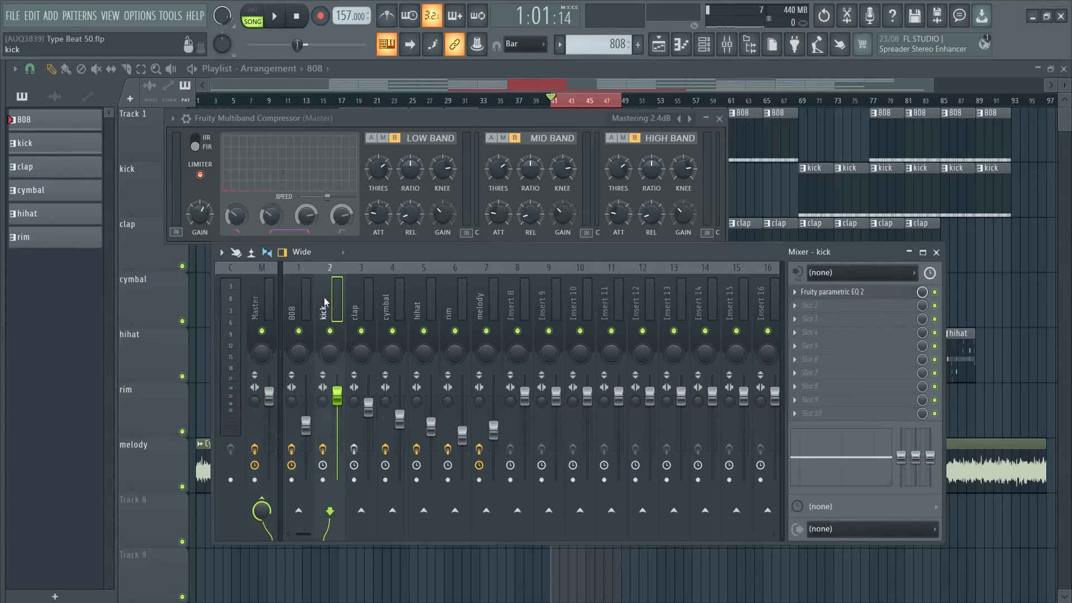
click(308, 303)
click(326, 303)
click(359, 305)
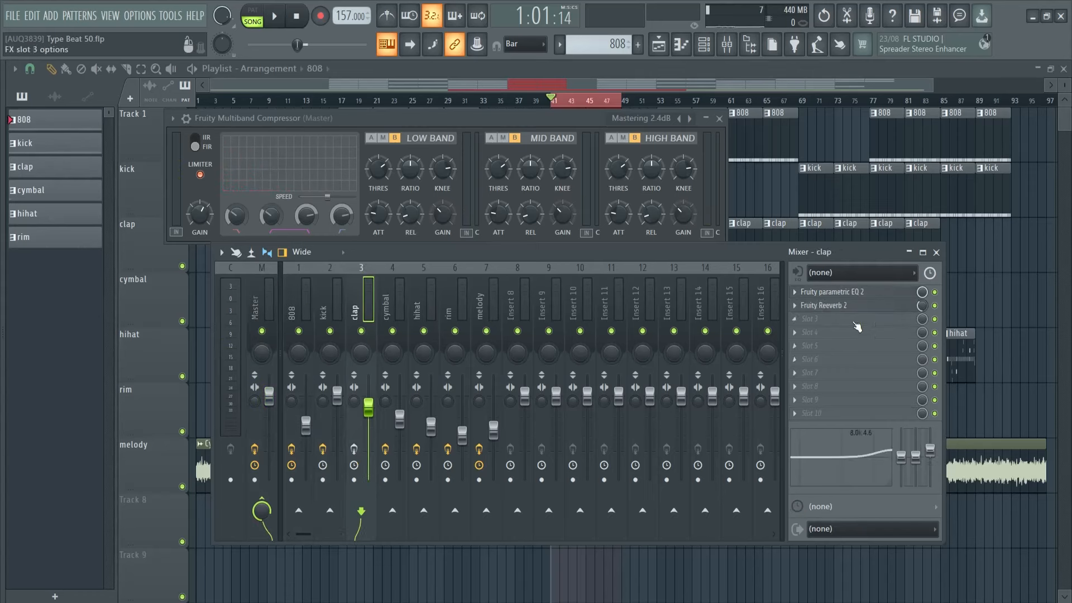
drag(719, 253, 728, 276)
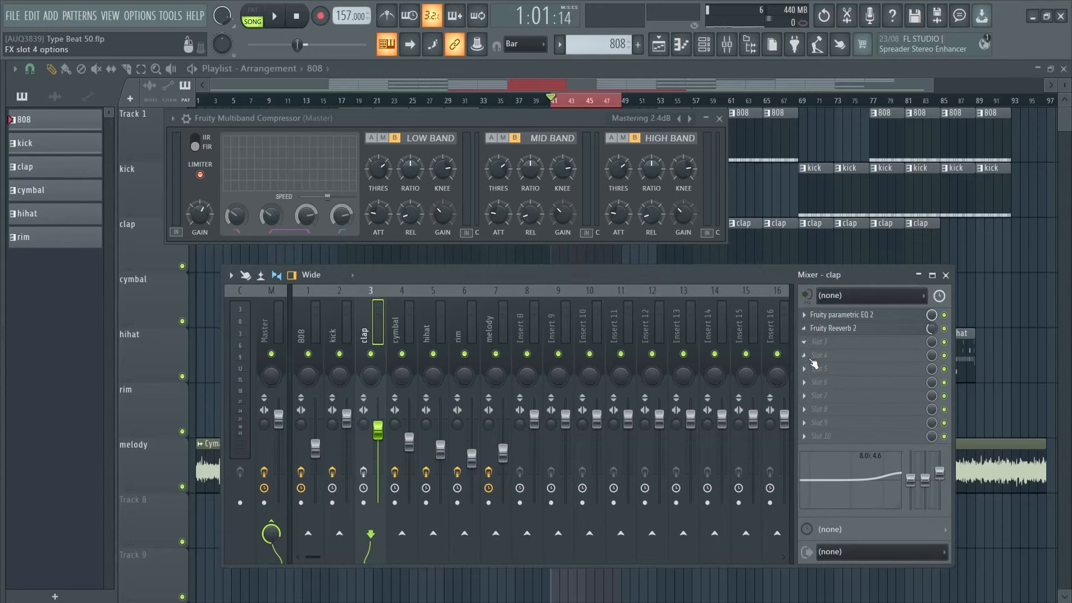
click(813, 362)
key(Escape)
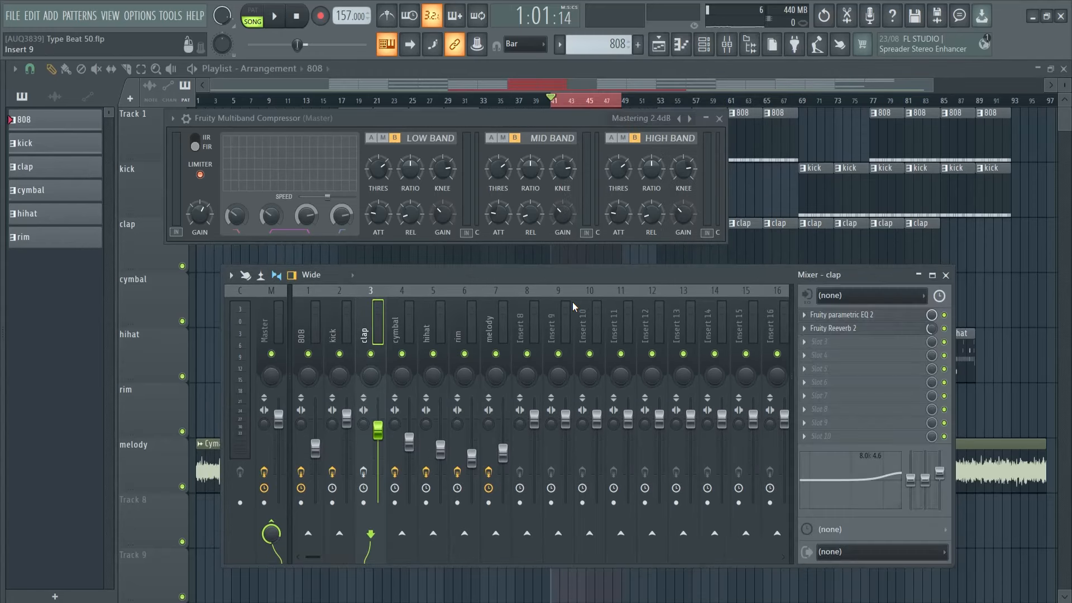